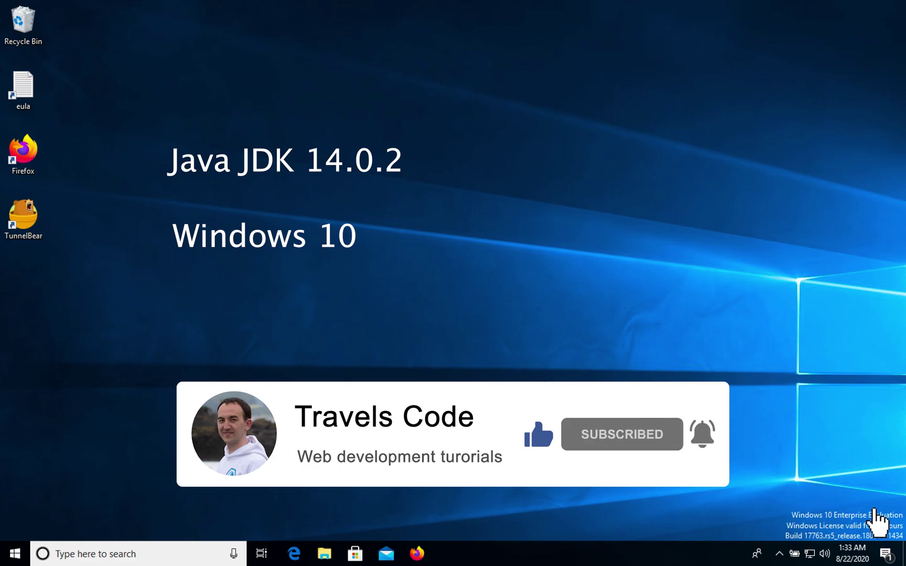
- Open the Windows search panel from the taskbar search box
left_click(177, 554)
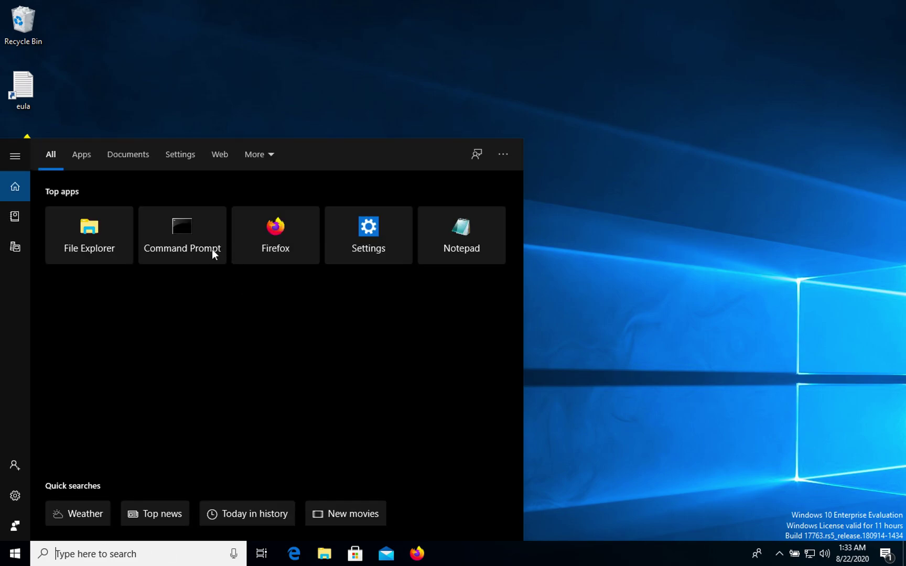
- Run the java version check in Command Prompt, showing 'java' is not recognized, then start Firefox
left_click(180, 241)
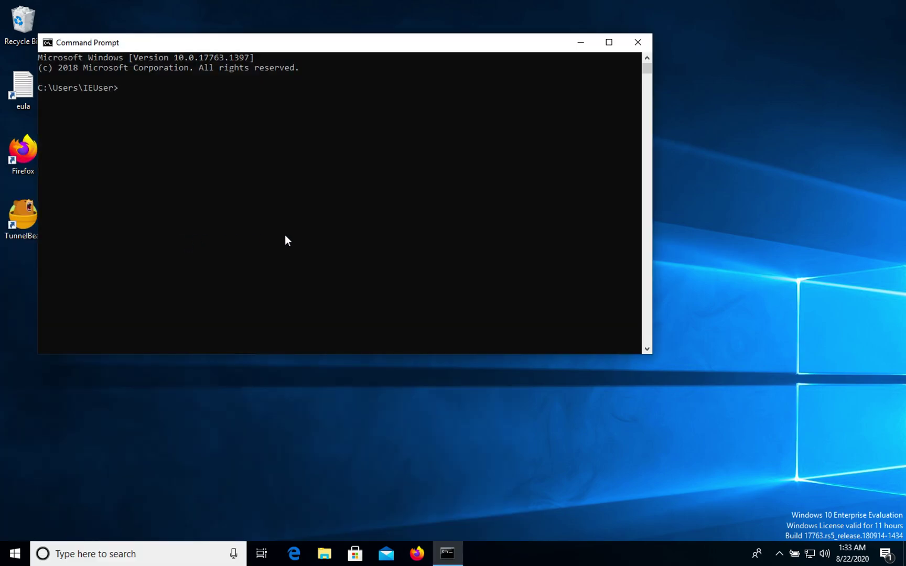
type("java -version")
key("Return")
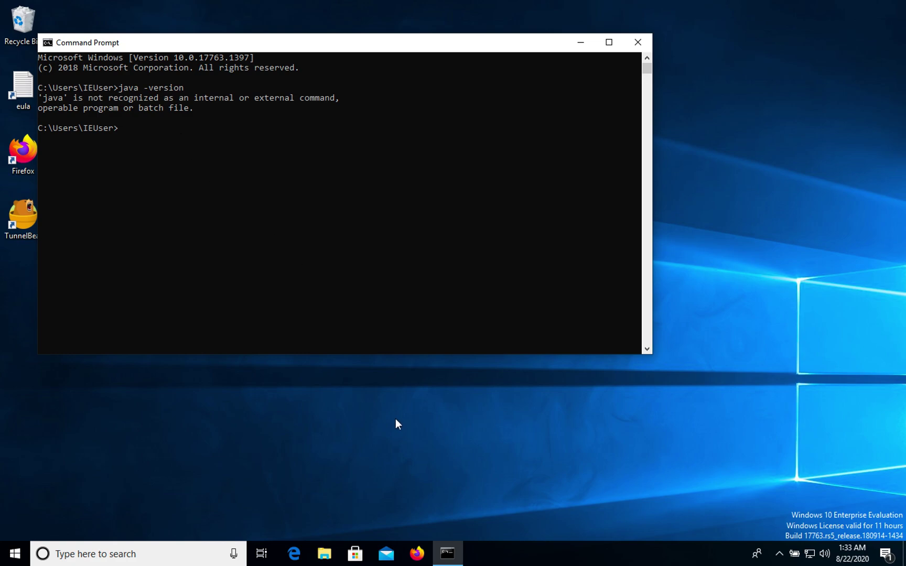
left_click(418, 555)
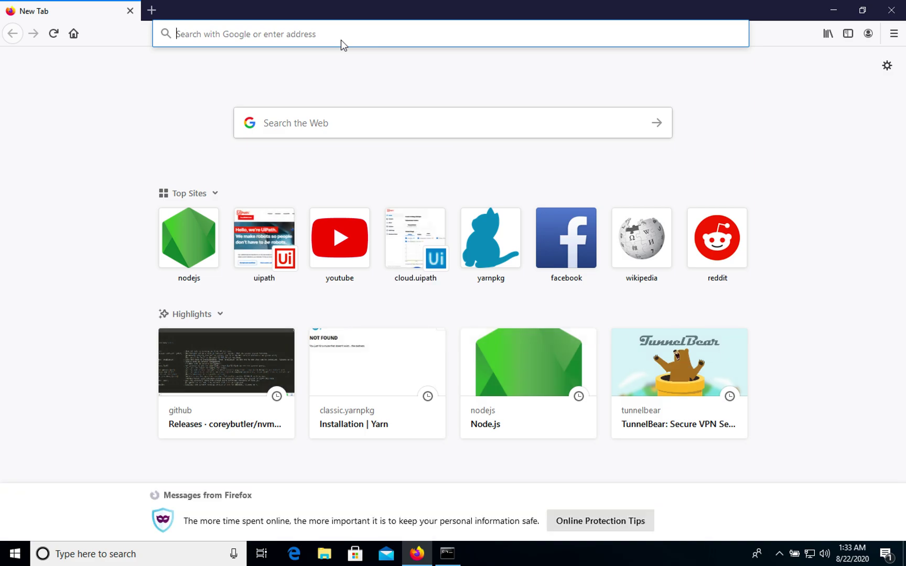
- Load oracle.com and go through Products and Java to the Java SE Downloads page
type("oracle.com")
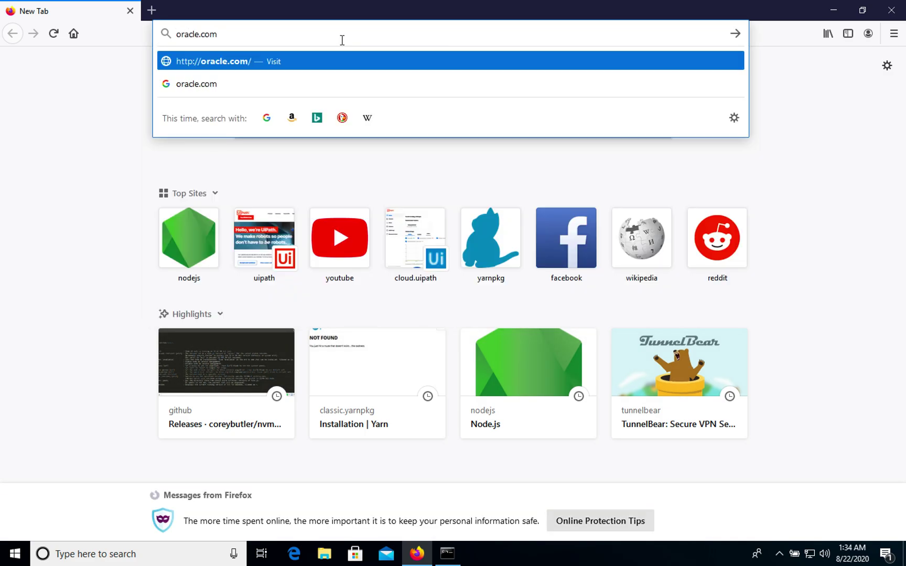
key("Return")
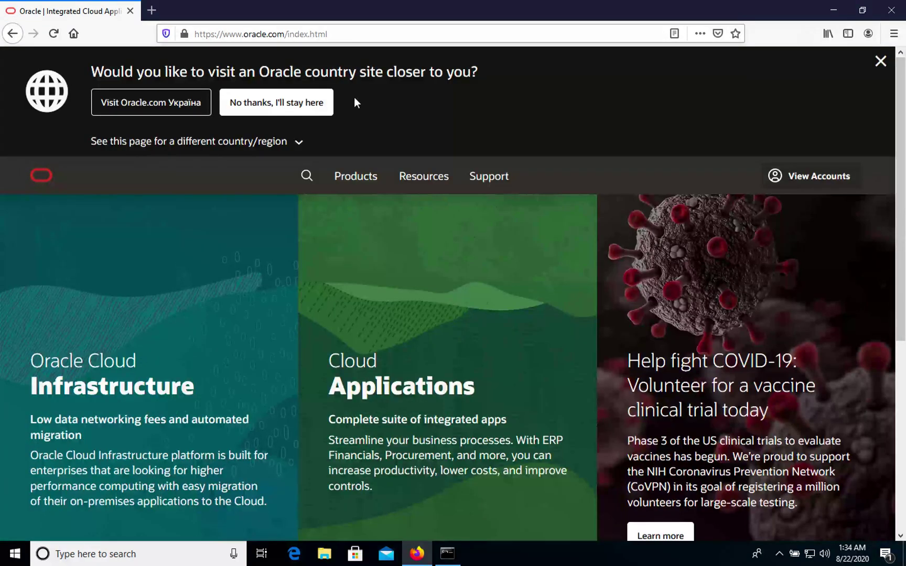
left_click(356, 182)
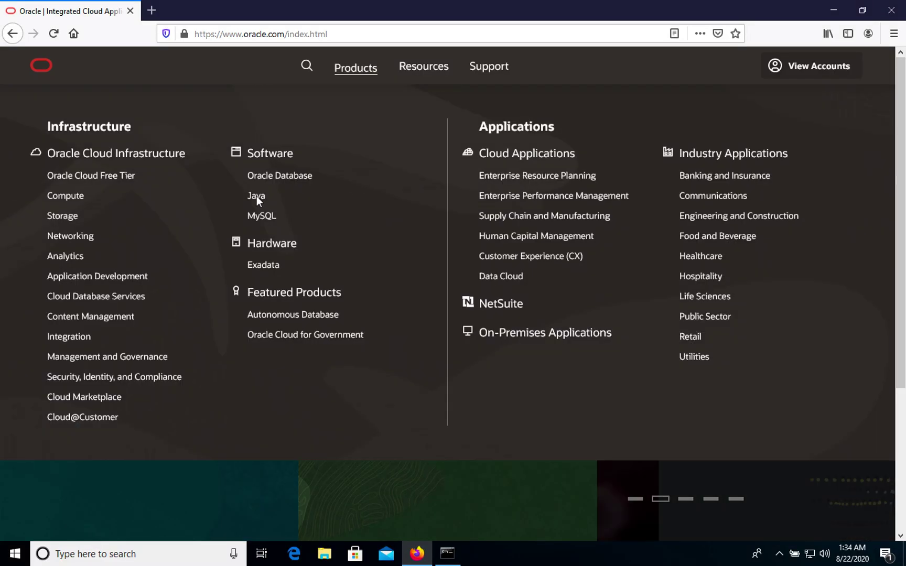
left_click(253, 198)
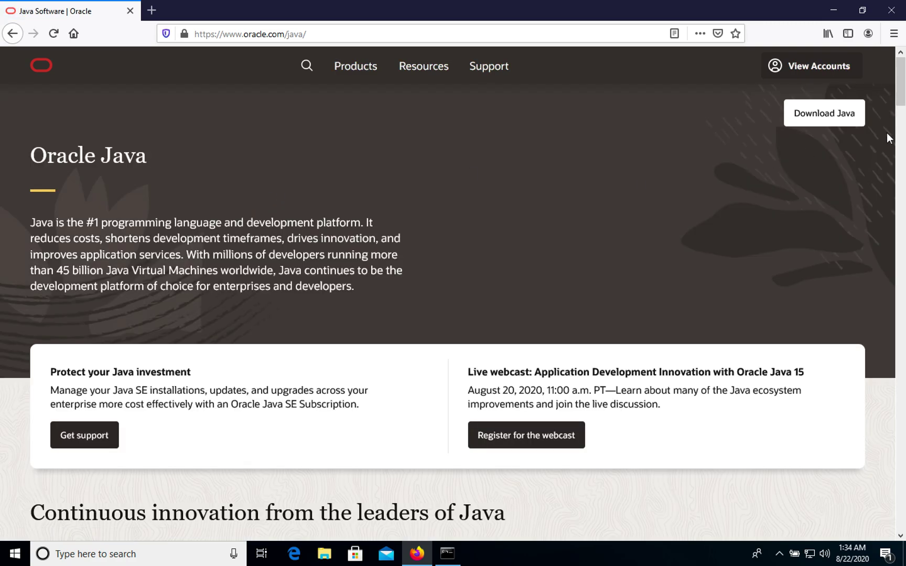
left_click(827, 122)
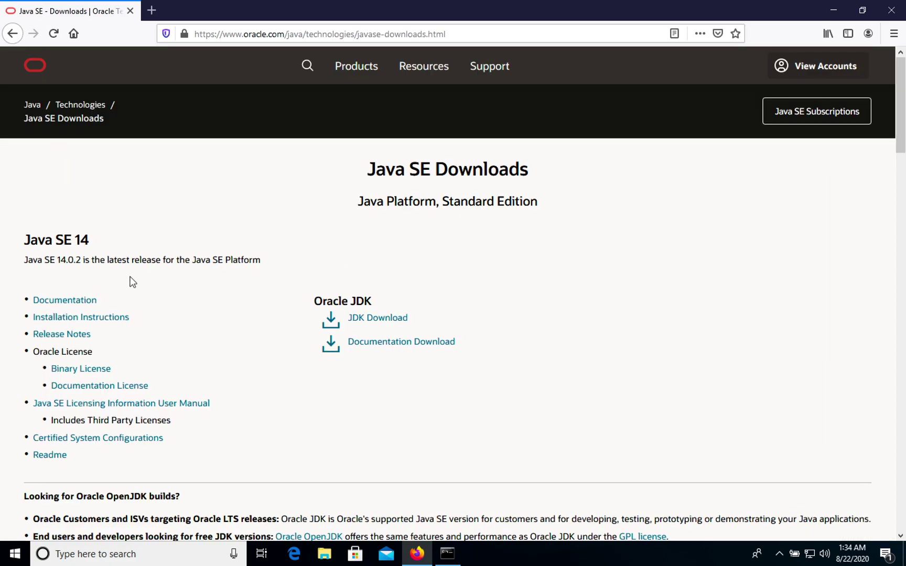
- Open the JDK 14 downloads page and request the jdk-14.0.2 Windows x64 installer
scroll(90, 260, "down", 2)
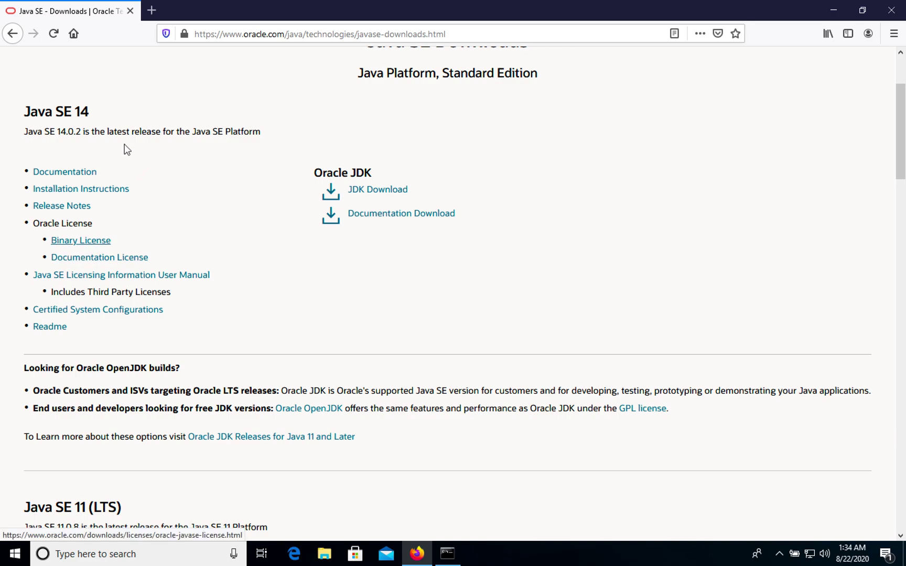
left_click(385, 194)
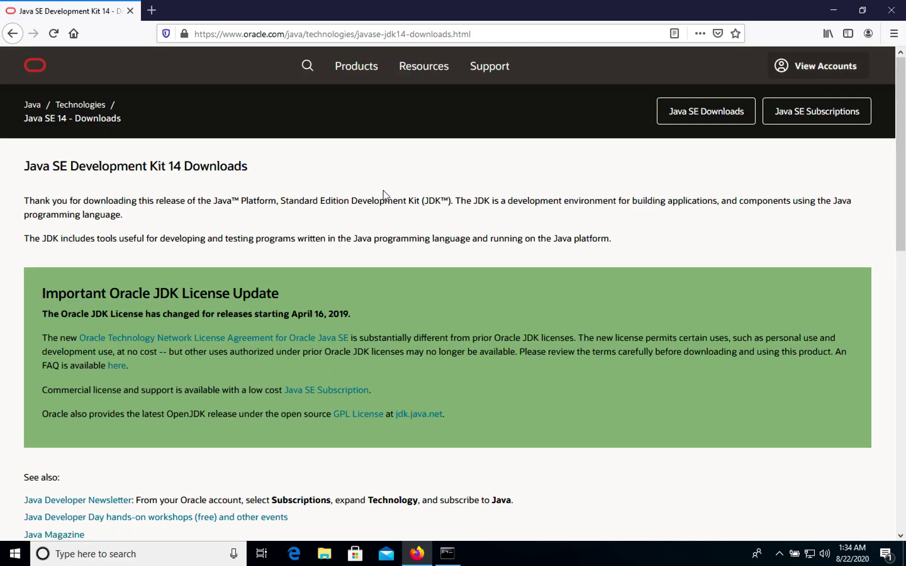
scroll(388, 210, "down", 4)
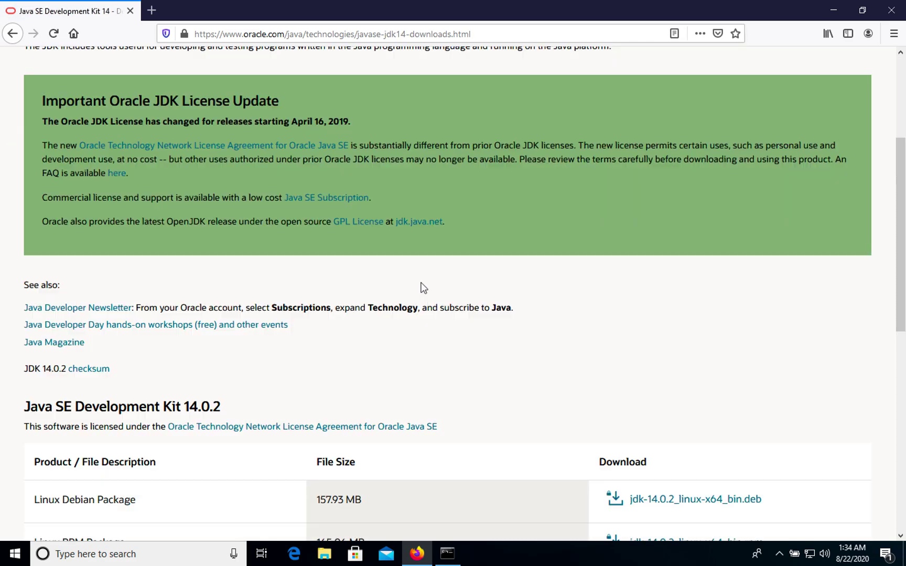
scroll(431, 304, "down", 8)
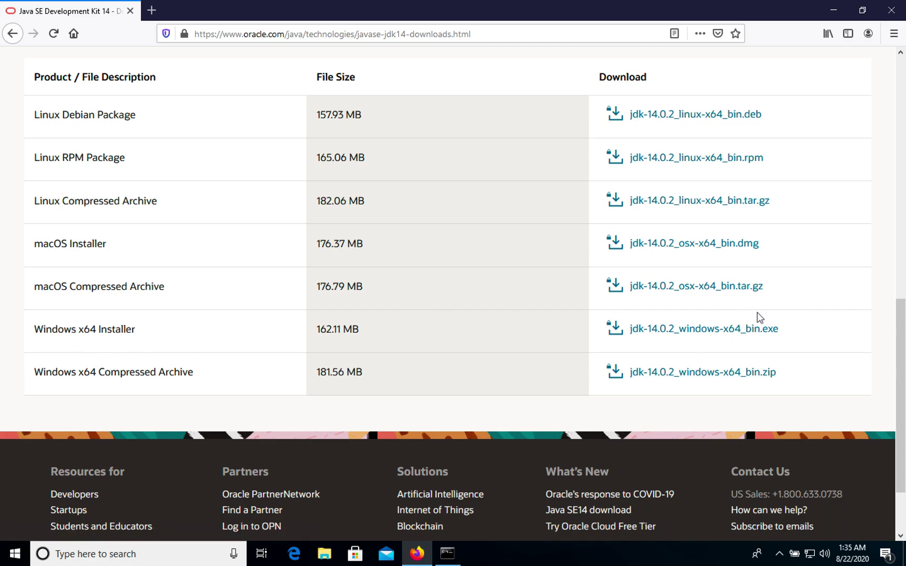
left_click(722, 330)
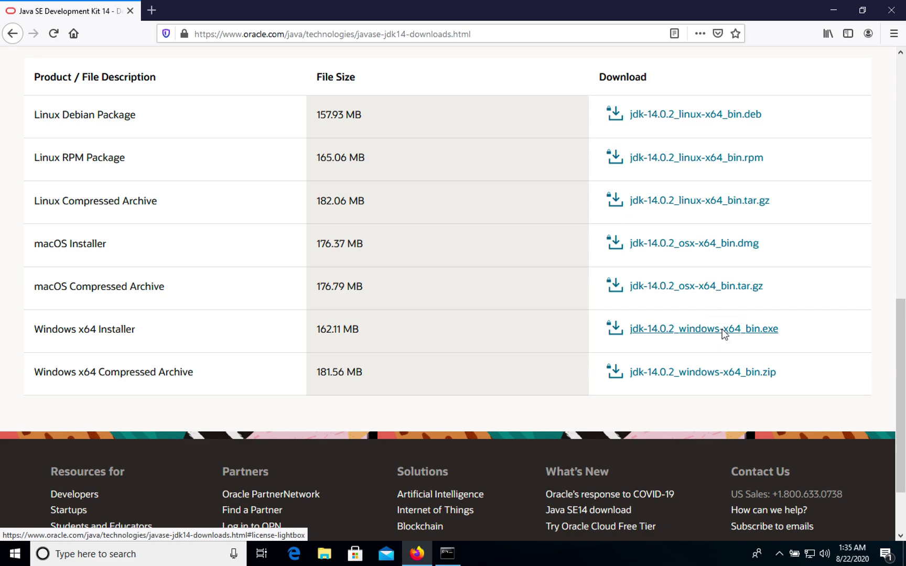
- Accept the license, save jdk-14.0.2_windows-x64_bin.exe, and run it from the Downloads list
left_click(240, 279)
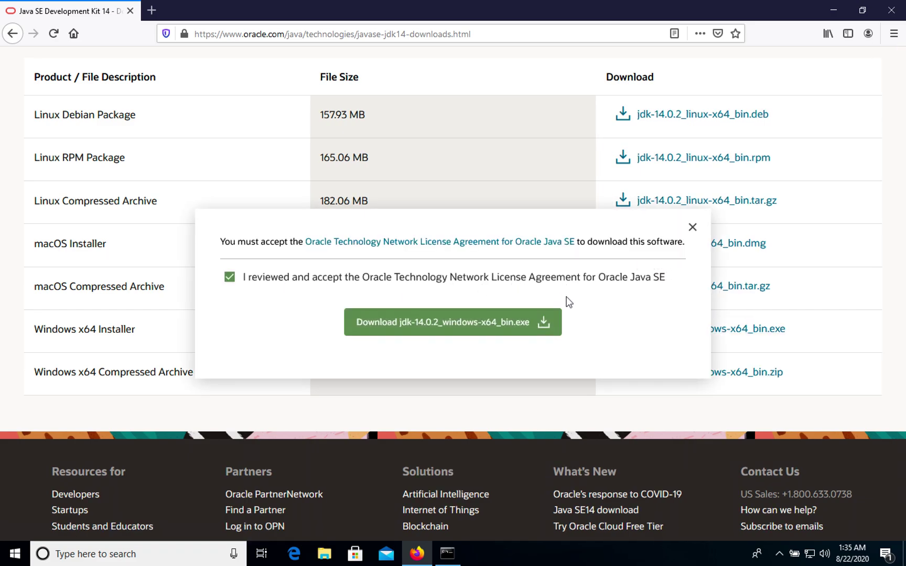
left_click(454, 329)
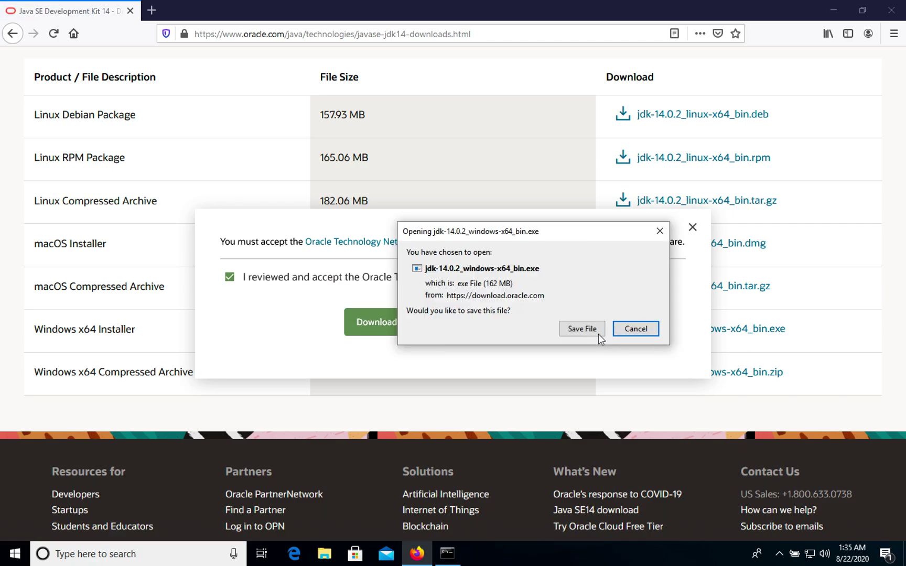
left_click(597, 331)
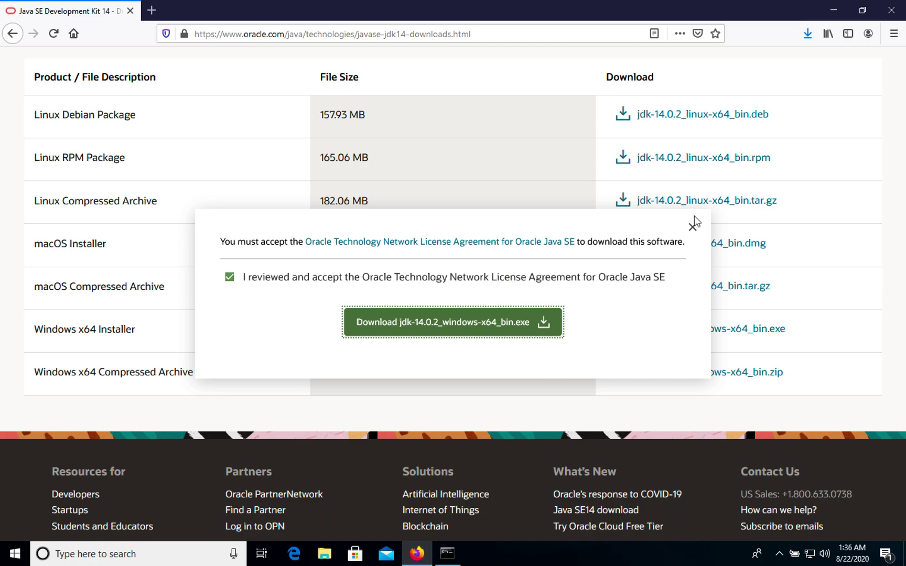
left_click(808, 37)
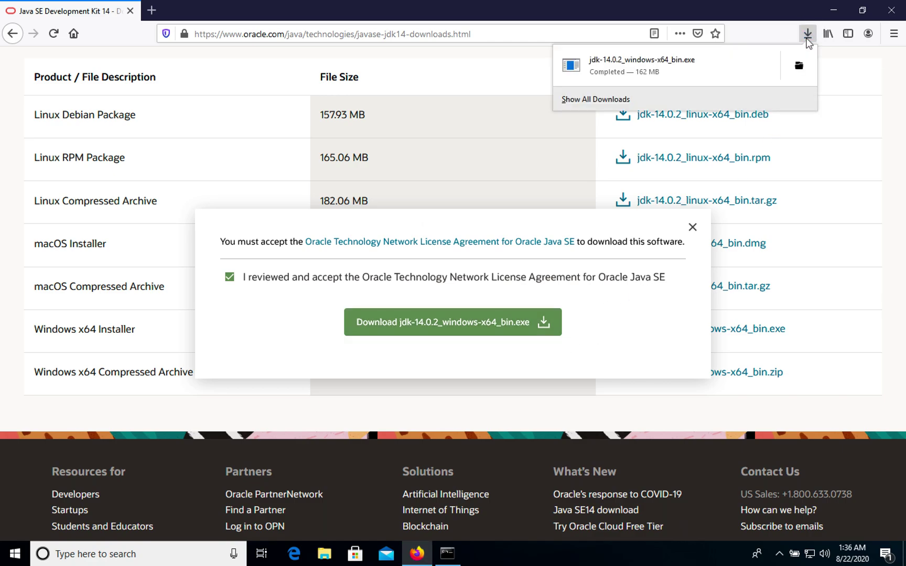
left_click(644, 64)
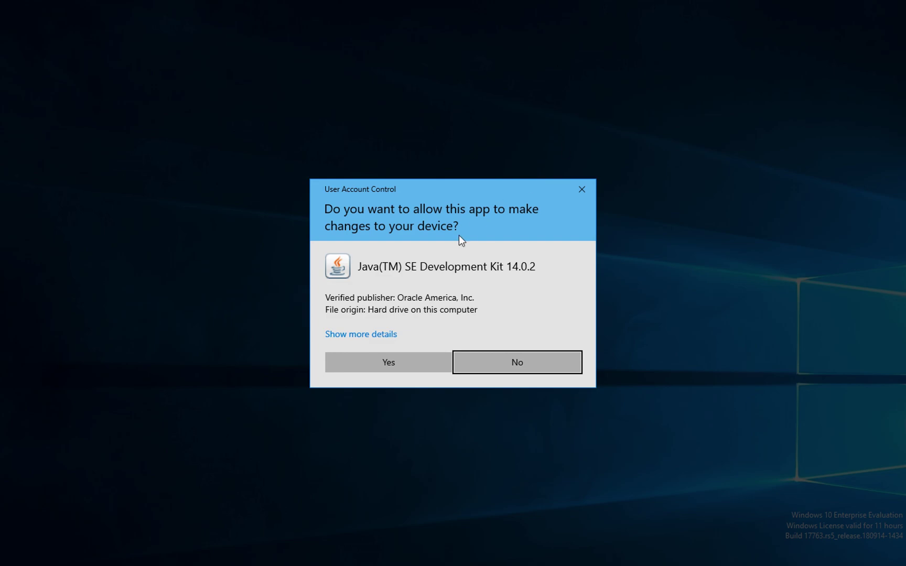
- Approve the UAC prompt, install JDK 14.0.2 to the default folder, and close the installer
left_click(393, 362)
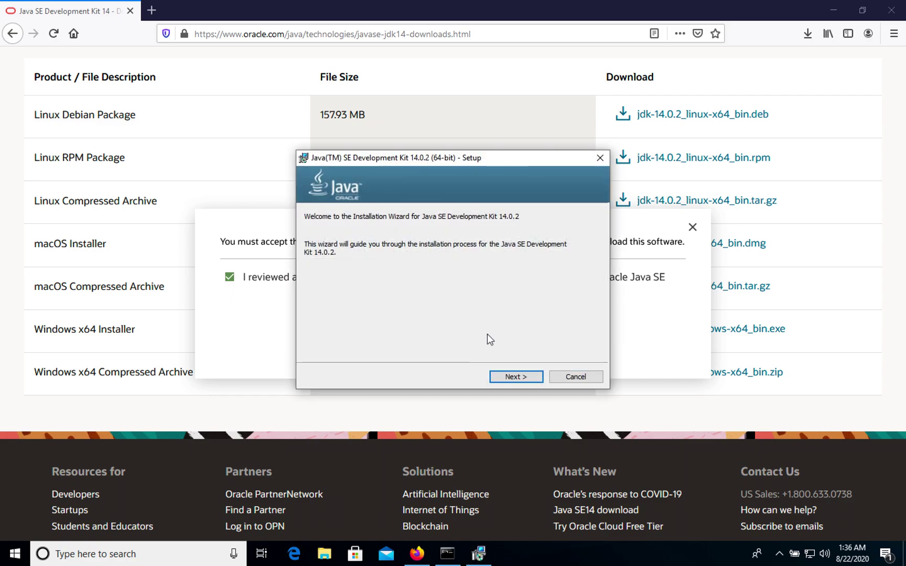
left_click(511, 379)
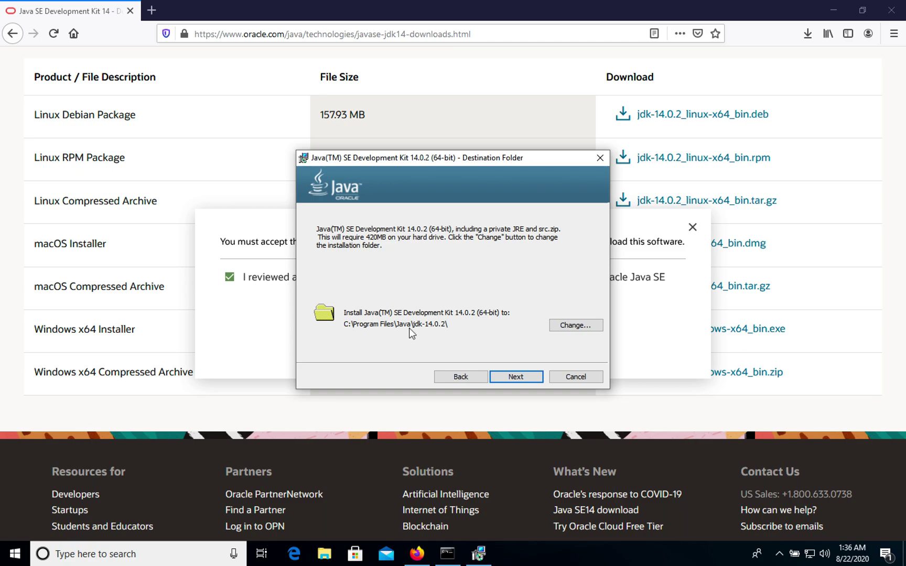
left_click(503, 377)
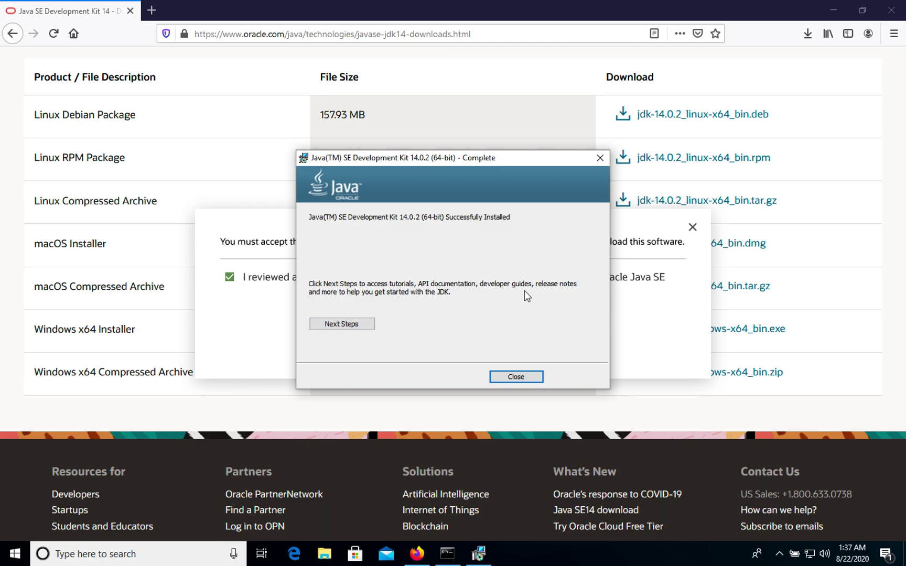
left_click(515, 377)
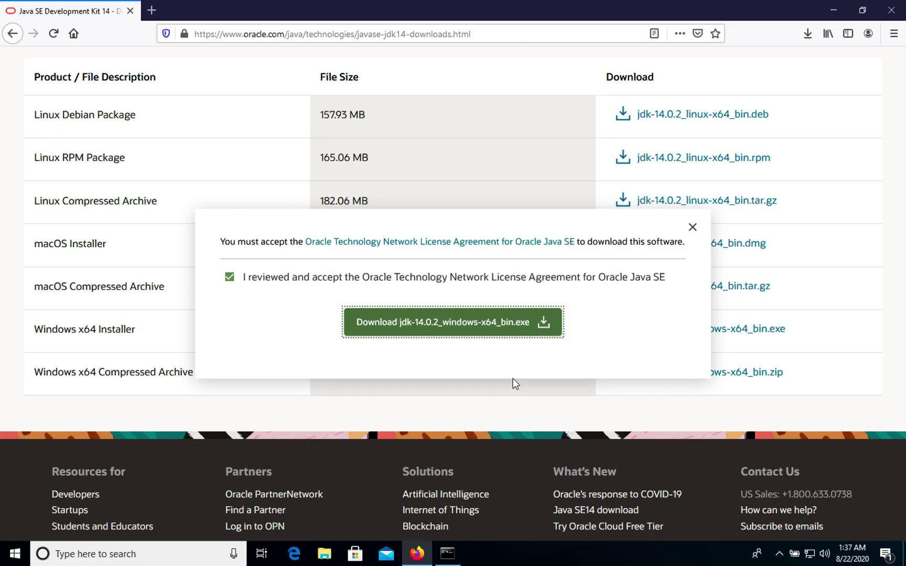
- Browse to C:\Program Files\Java\jdk-14.0.2\bin and scroll through its files, including java.exe and javac.exe
left_click(324, 555)
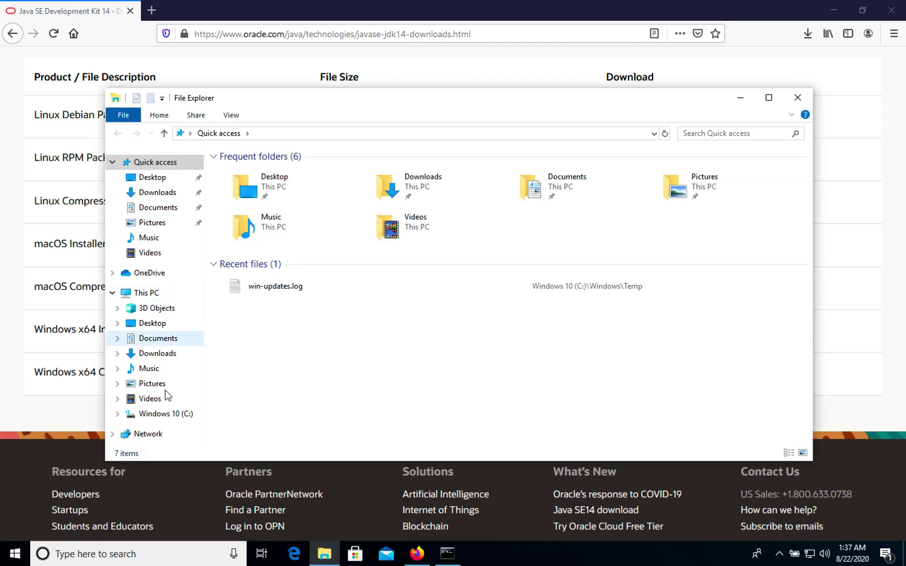
left_click(157, 414)
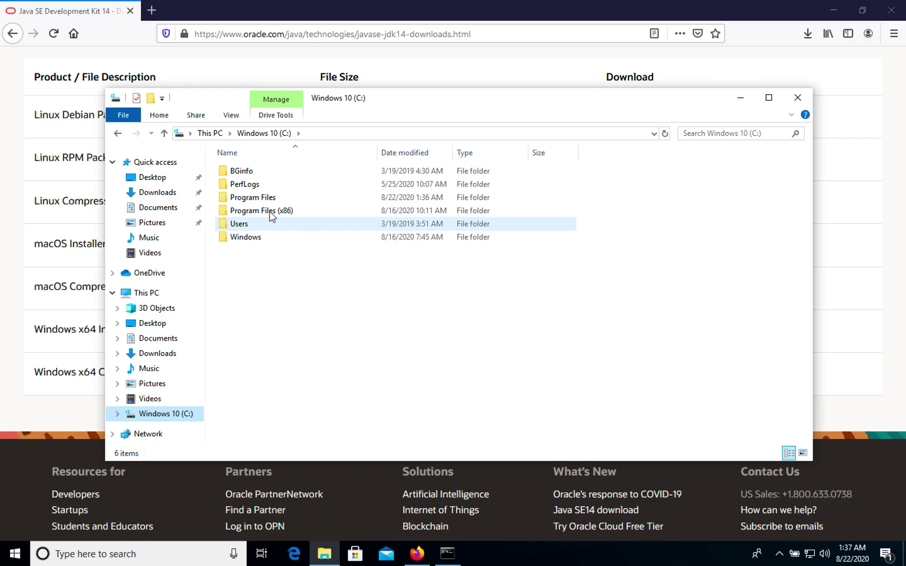
left_click(263, 199)
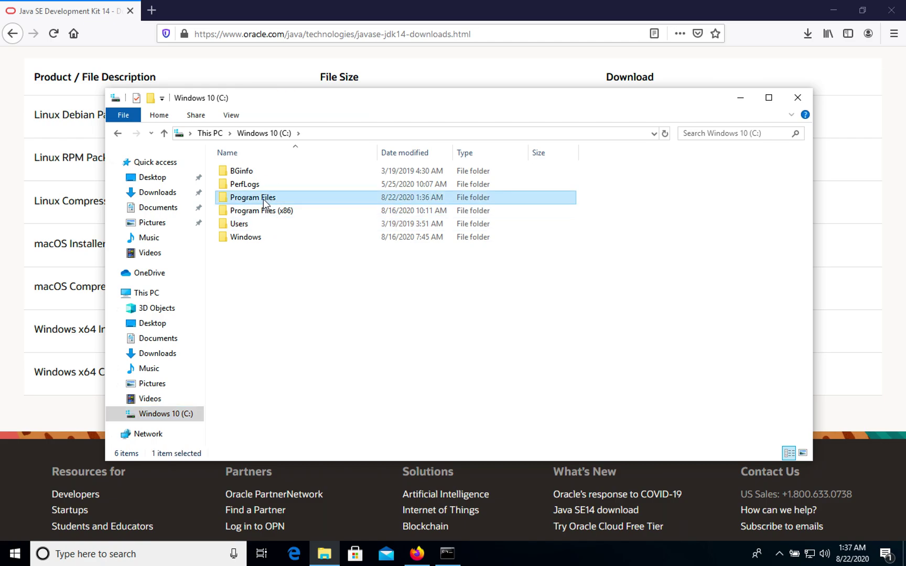
double_click(263, 198)
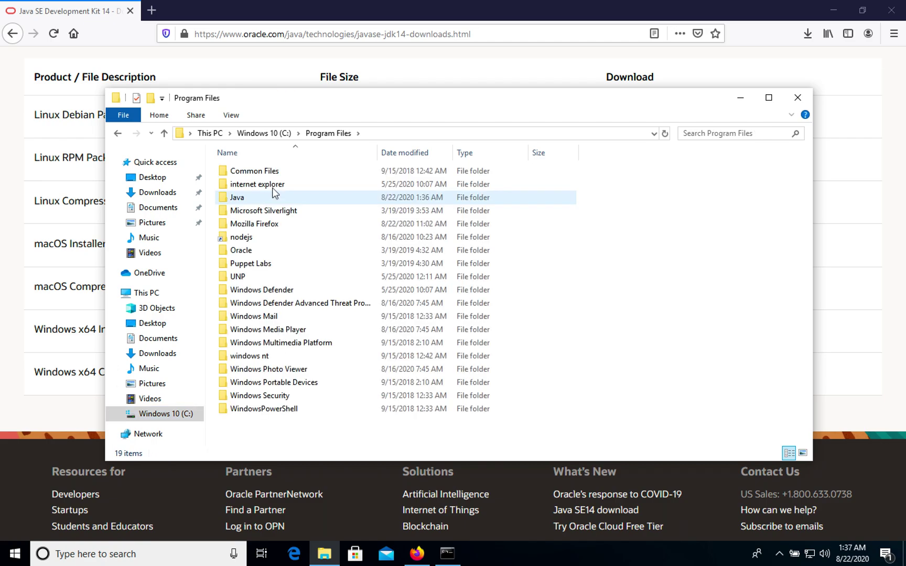
double_click(242, 199)
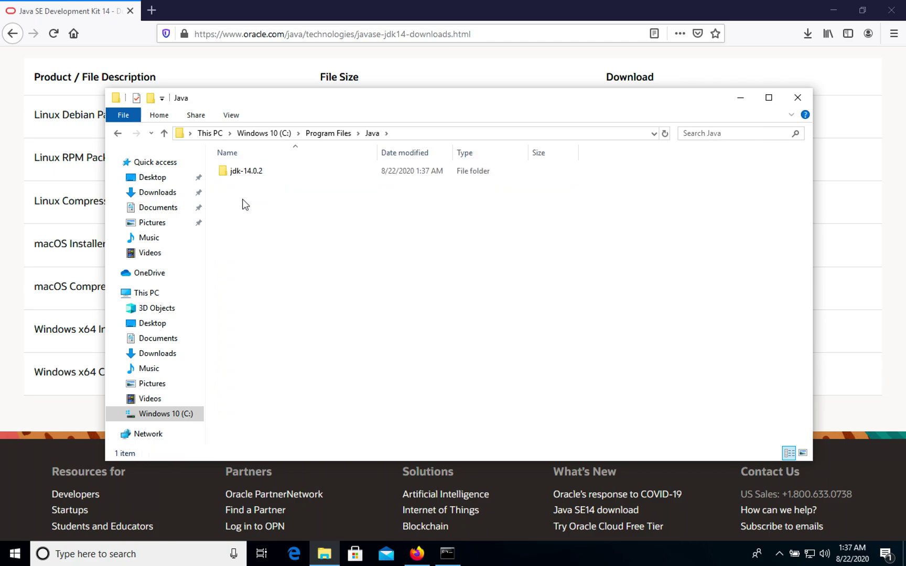
double_click(244, 173)
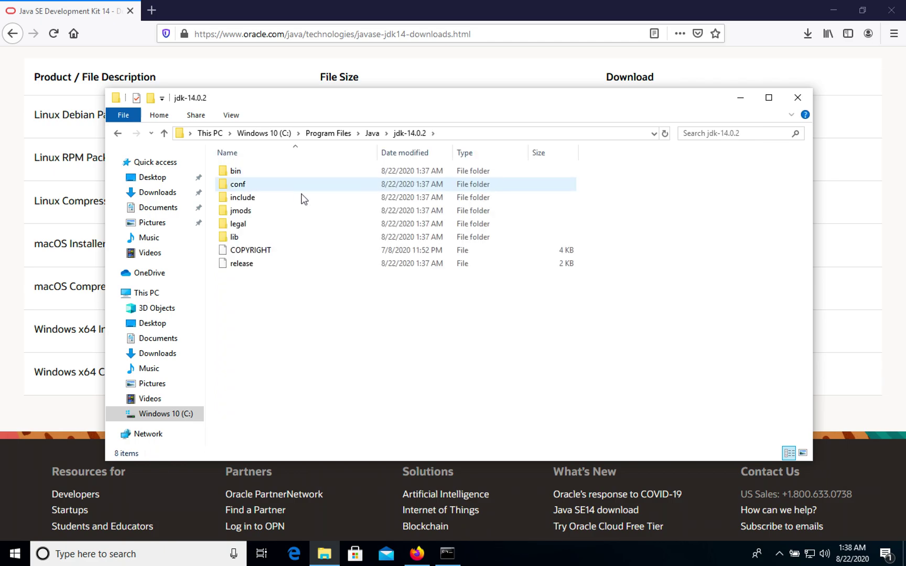
left_click(248, 173)
double_click(248, 172)
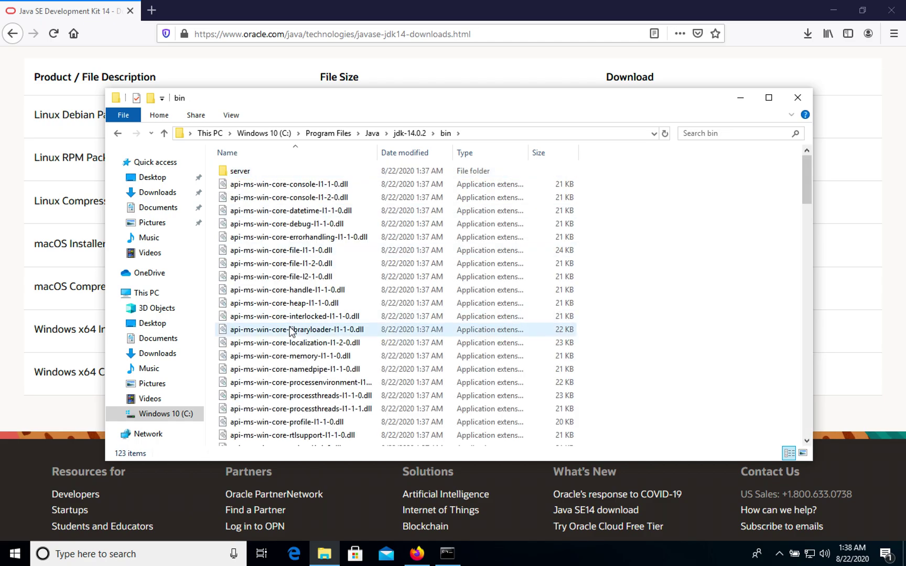
scroll(291, 331, "down", 1)
scroll(291, 330, "down", 20)
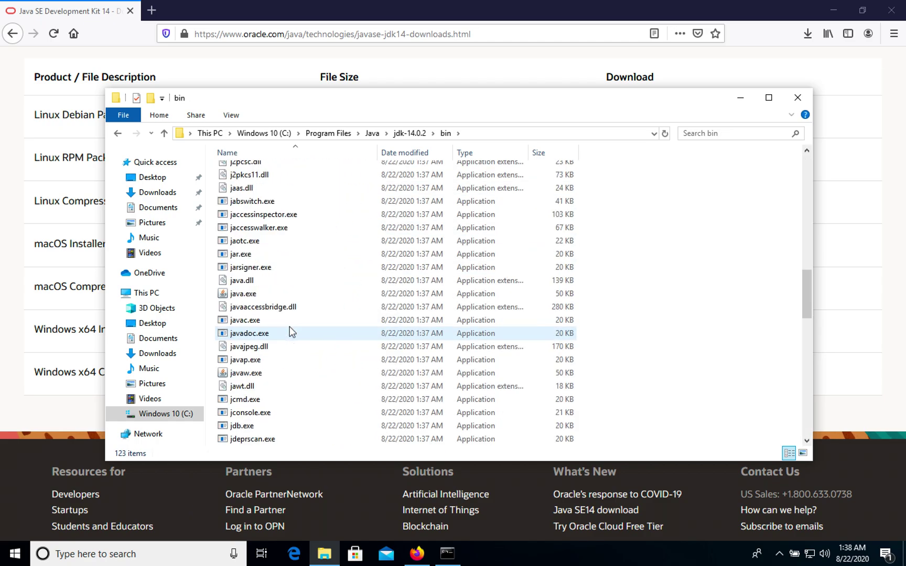
scroll(300, 257, "down", 4)
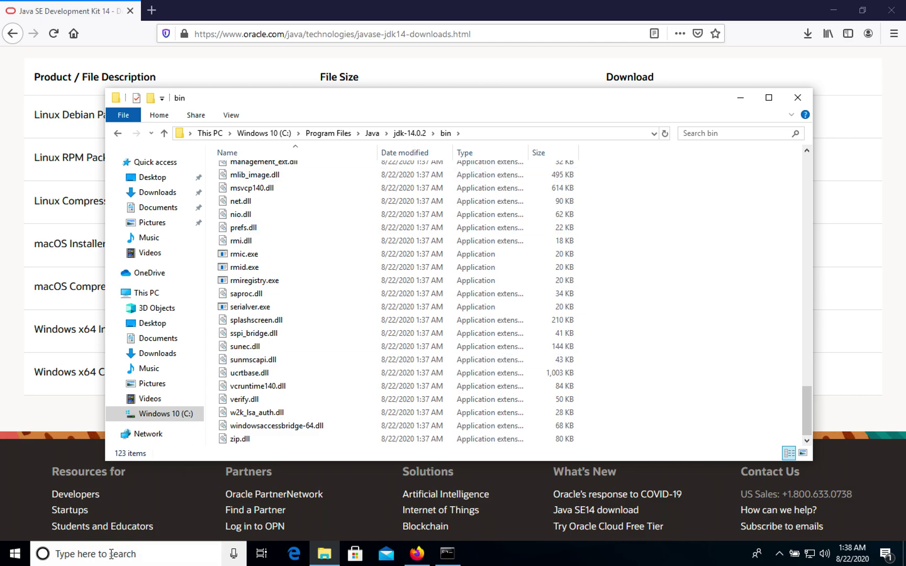
left_click(111, 553)
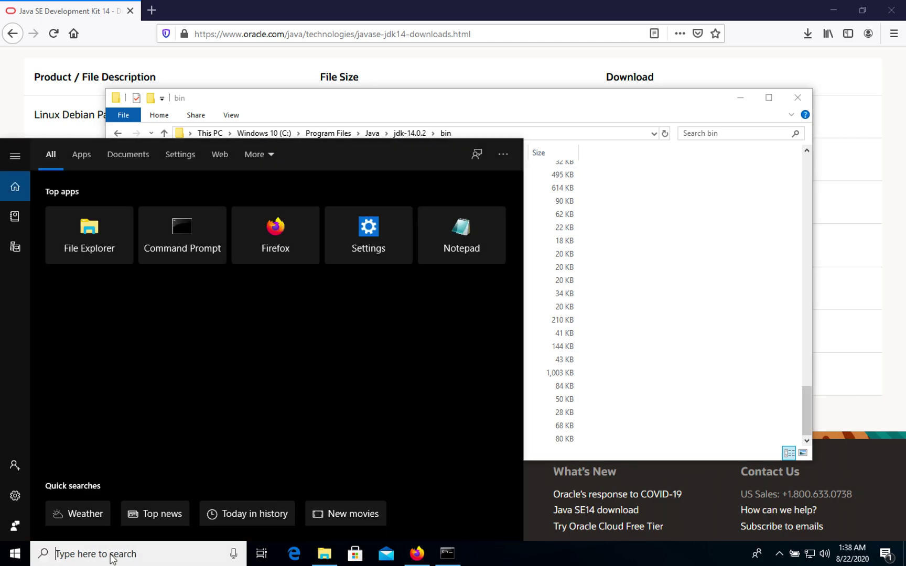
- Search Settings for 'vari' and open Environment Variables from the system environment variables settings
type("set")
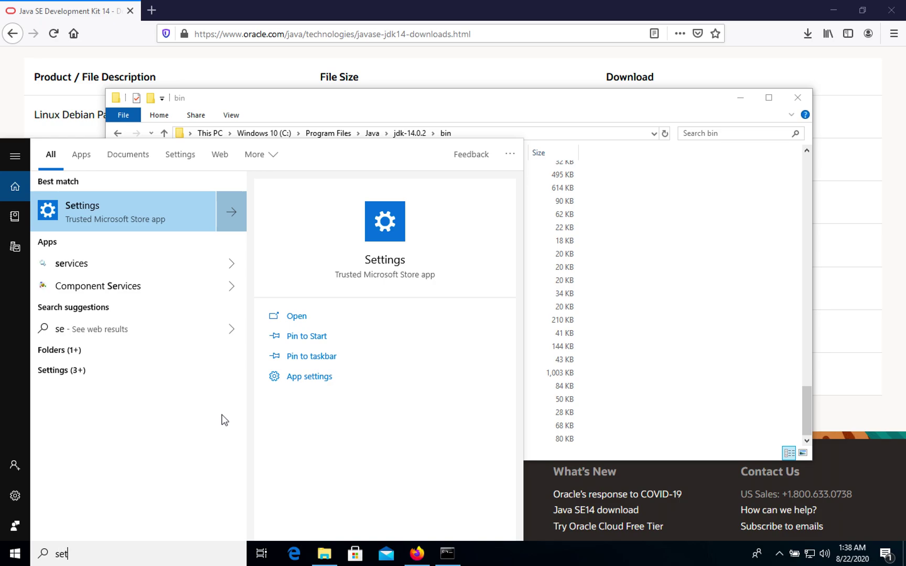
left_click(136, 217)
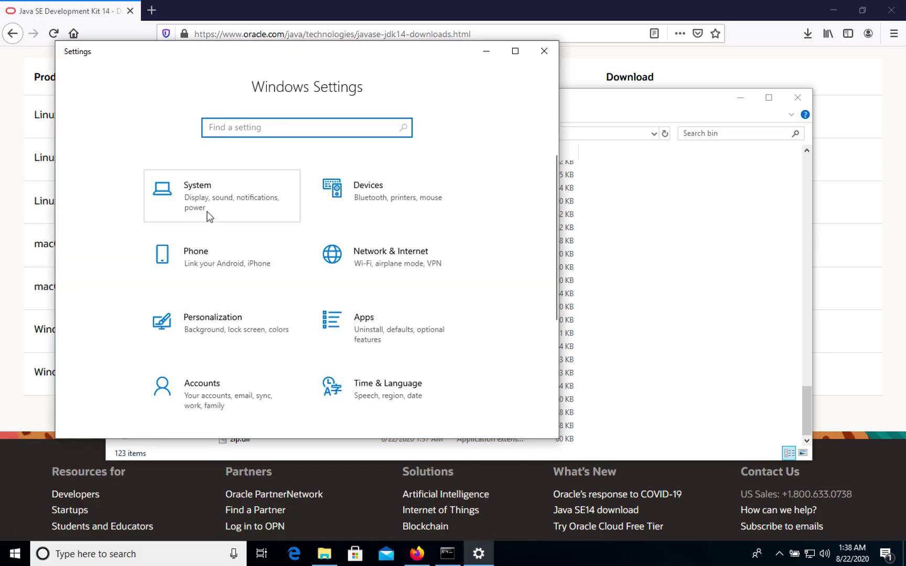
left_click(199, 198)
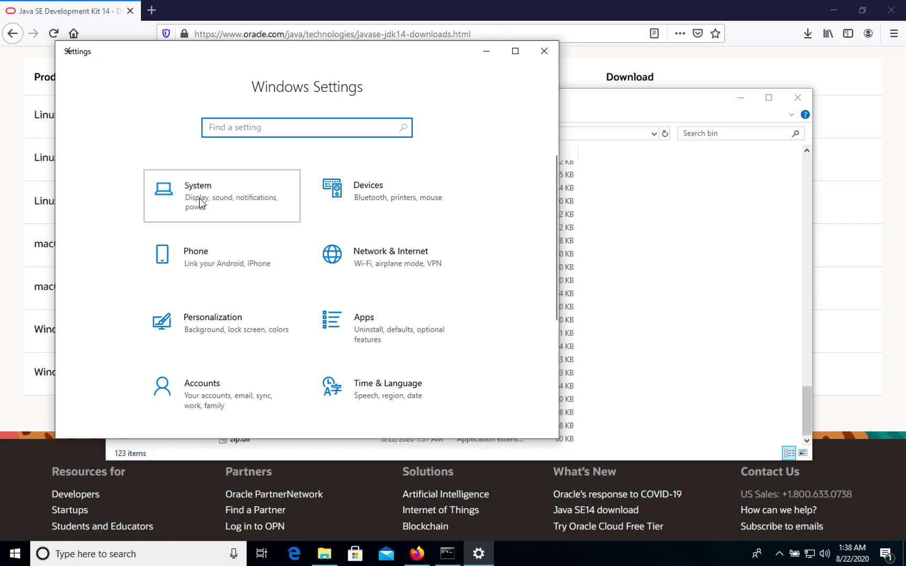
left_click(153, 116)
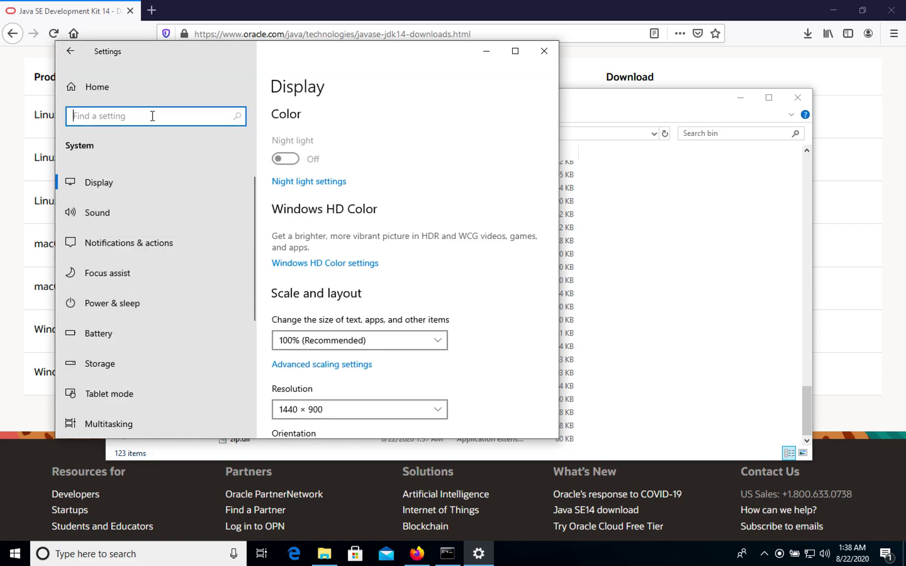
type("vari")
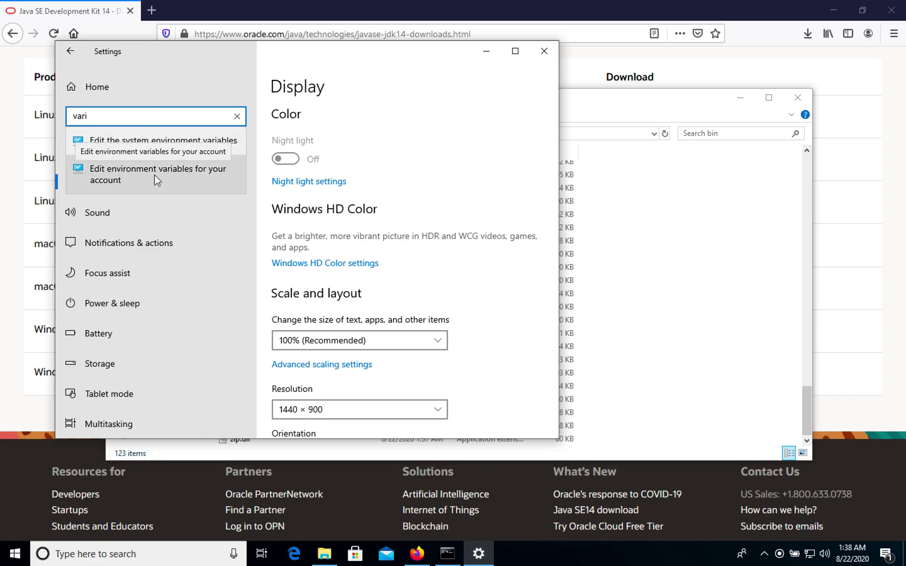
left_click(127, 142)
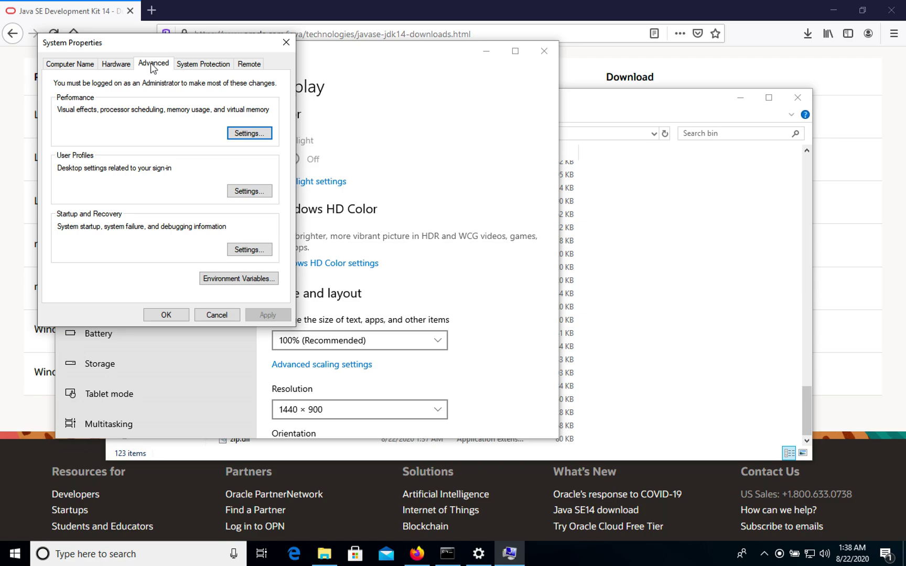
left_click(235, 283)
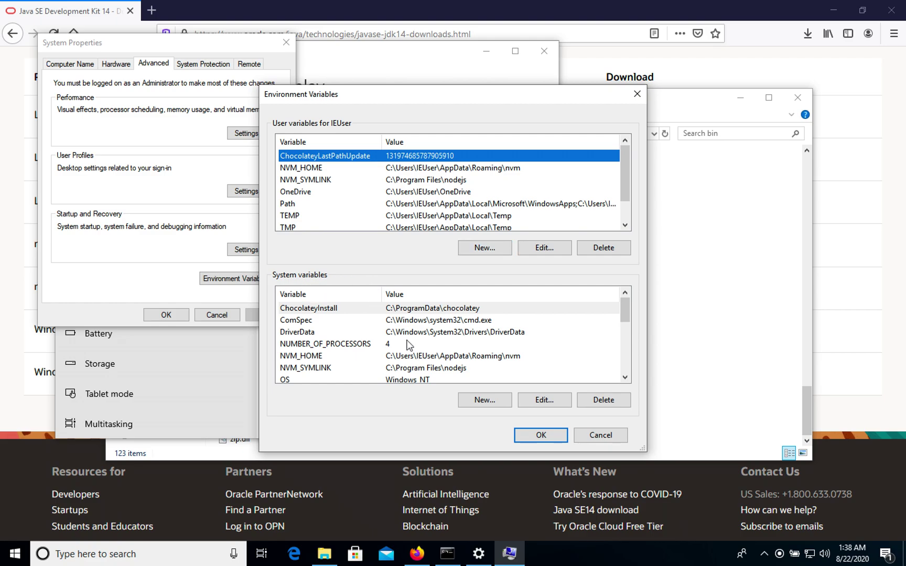
- Open the system Path variable for editing, then return to the JDK bin Explorer window
scroll(410, 347, "down", 1)
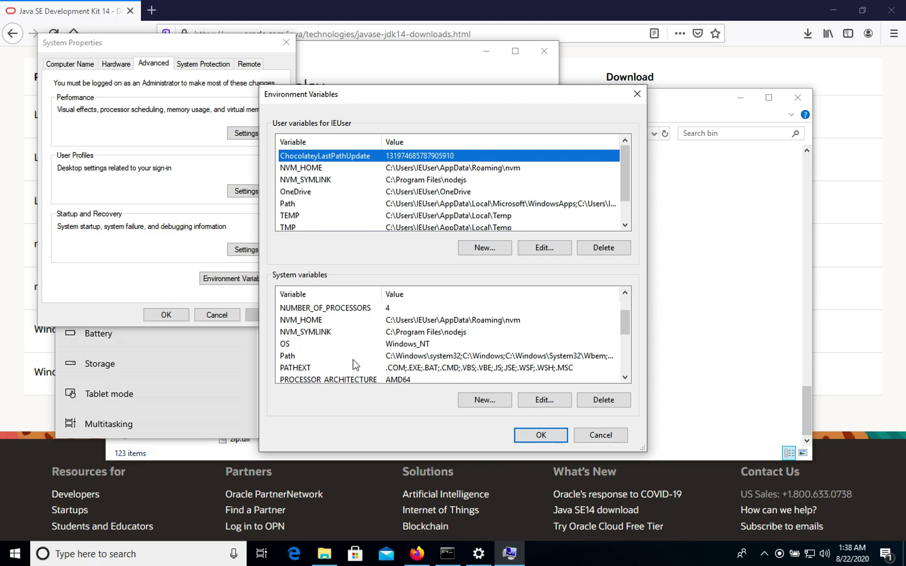
left_click(321, 359)
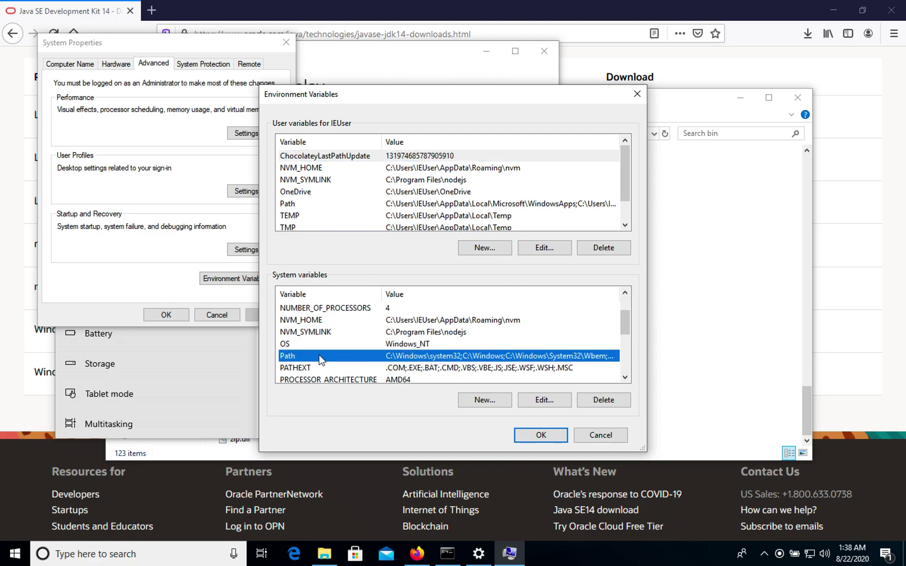
left_click(551, 403)
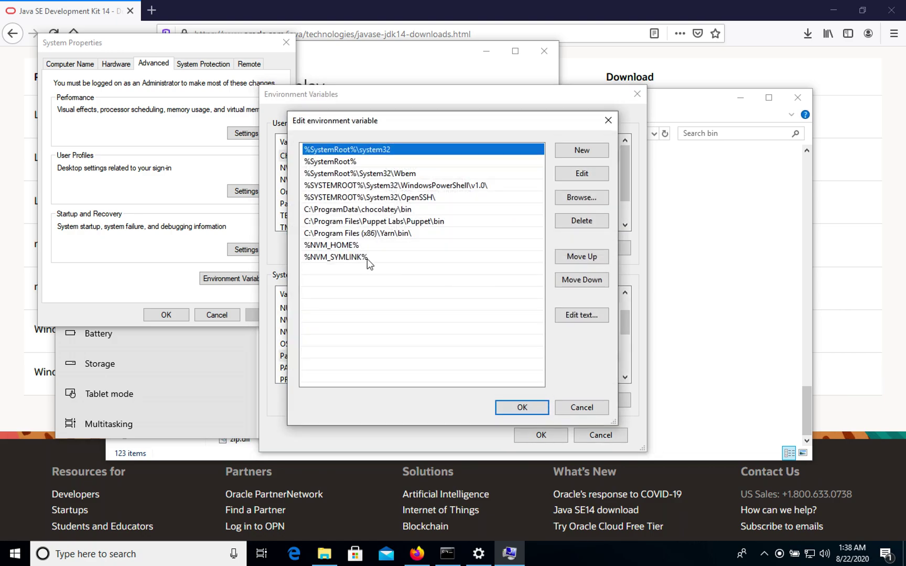
left_click(700, 105)
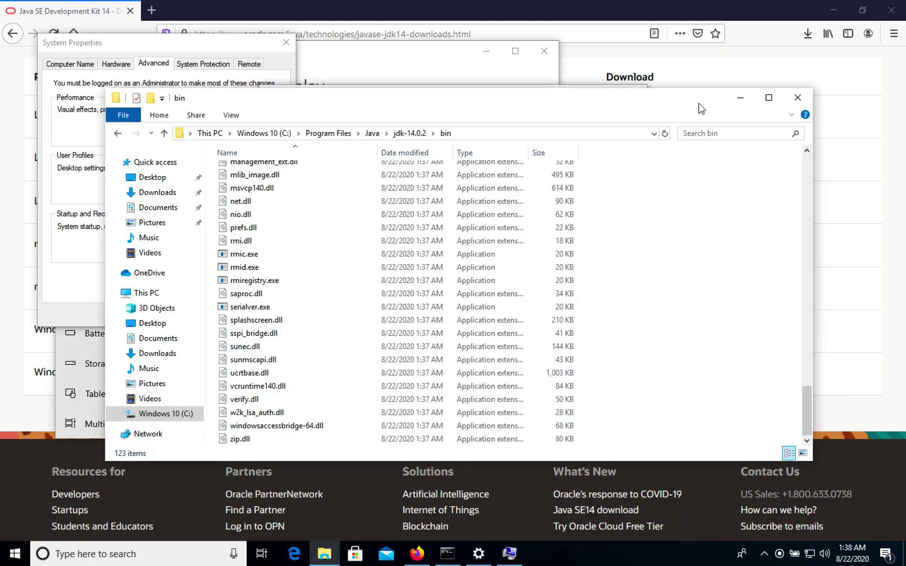
- Copy the path C:\Program Files\Java\jdk-14.0.2\bin from Explorer's address bar
left_click(464, 134)
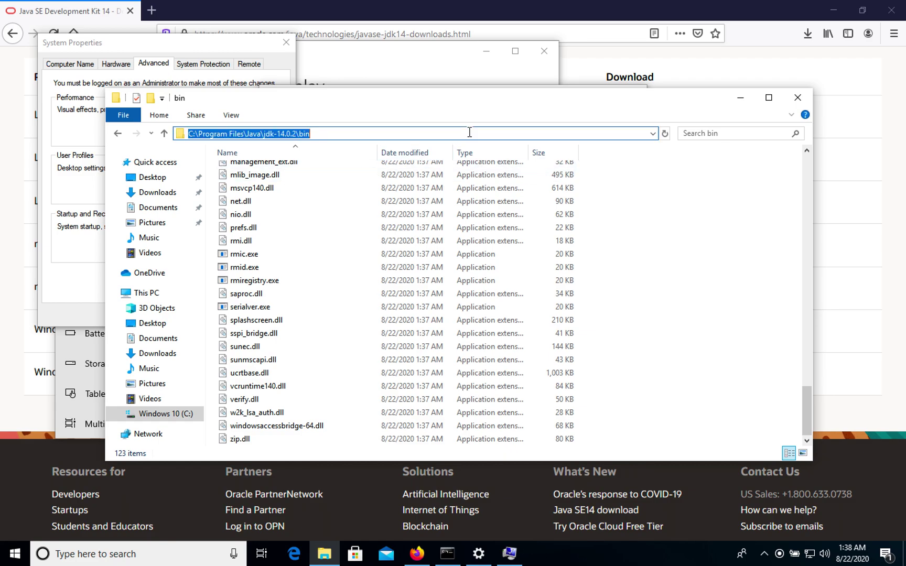
right_click(295, 138)
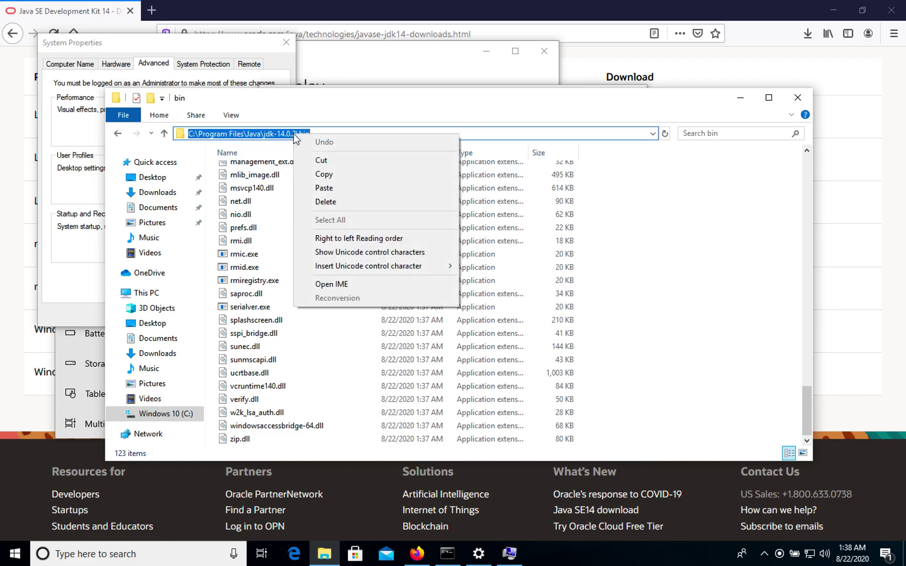
left_click(331, 175)
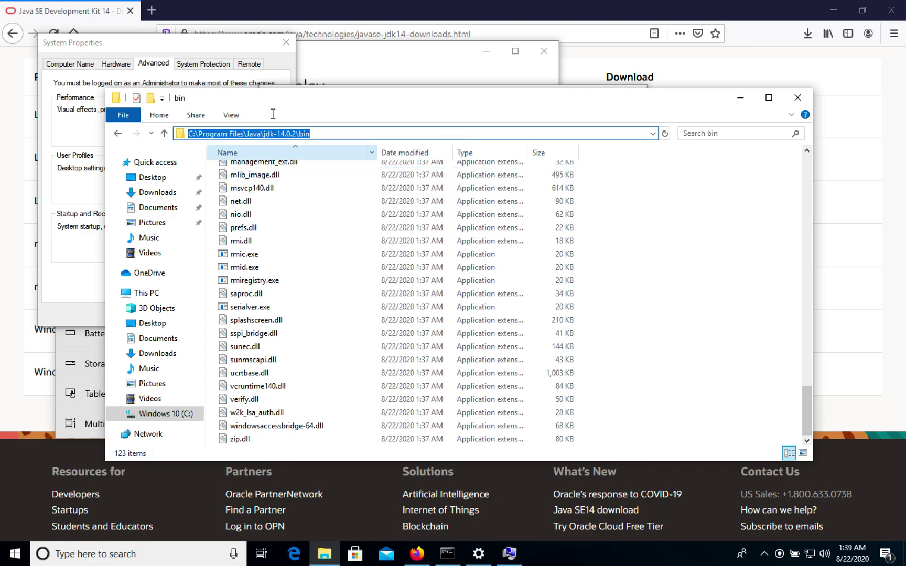
- Add C:\Program Files\Java\jdk-14.0.2\bin as a new Path row, confirm, and begin a new system variable
left_click(238, 50)
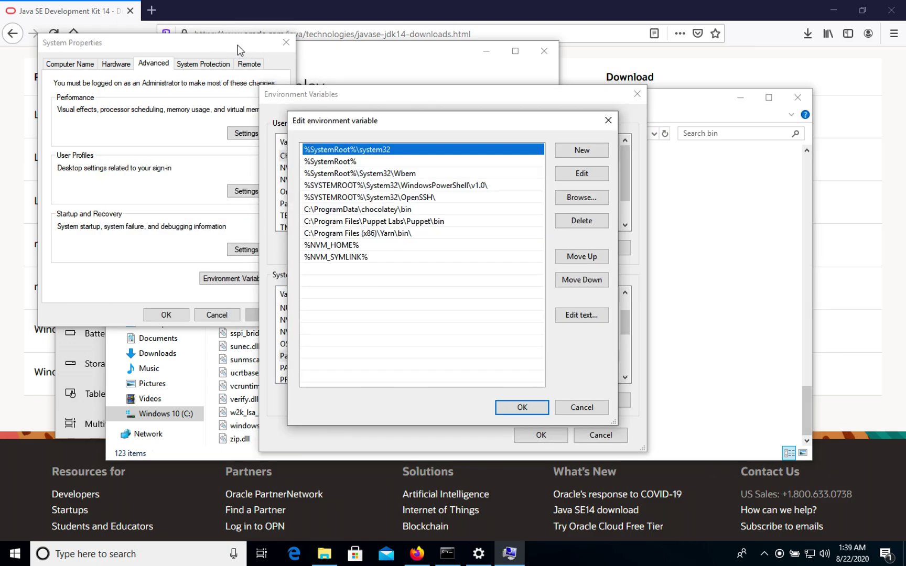
left_click(359, 276)
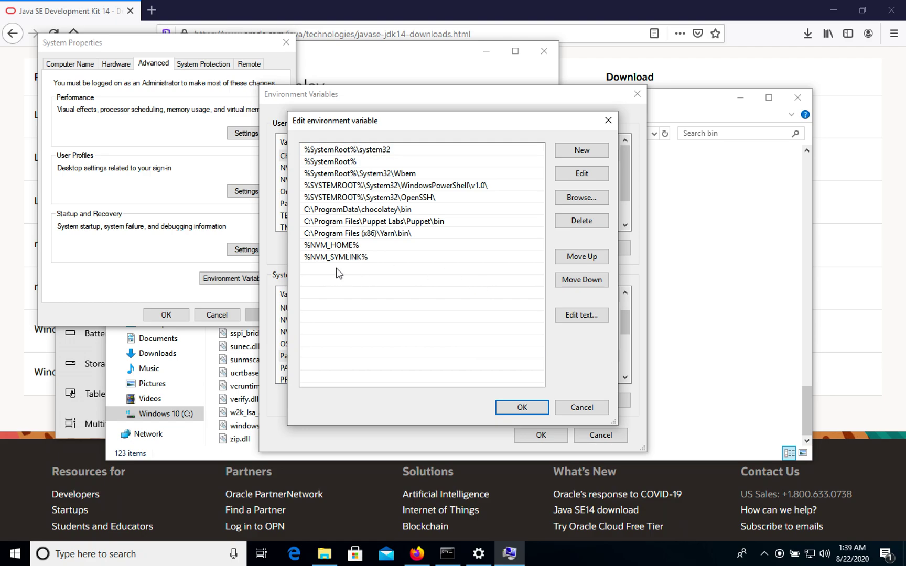
double_click(330, 271)
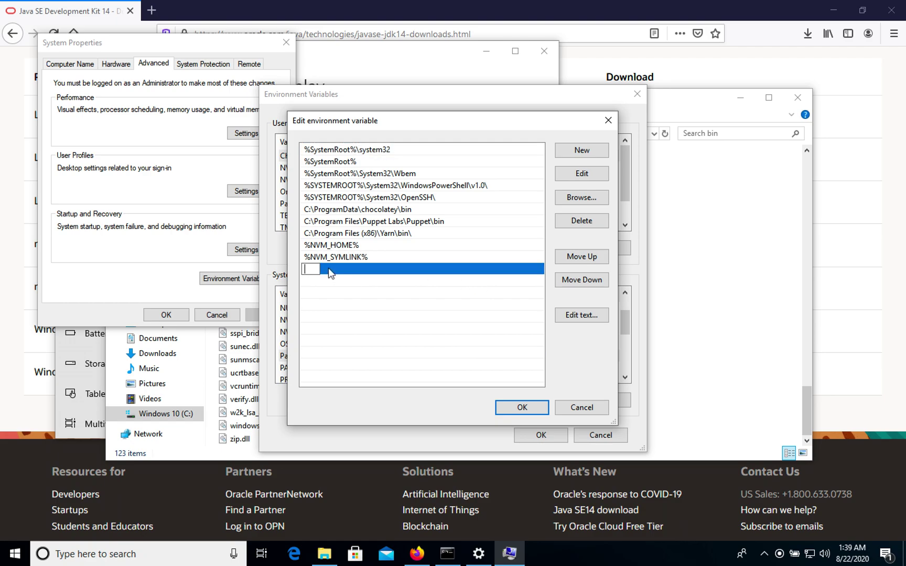
right_click(311, 268)
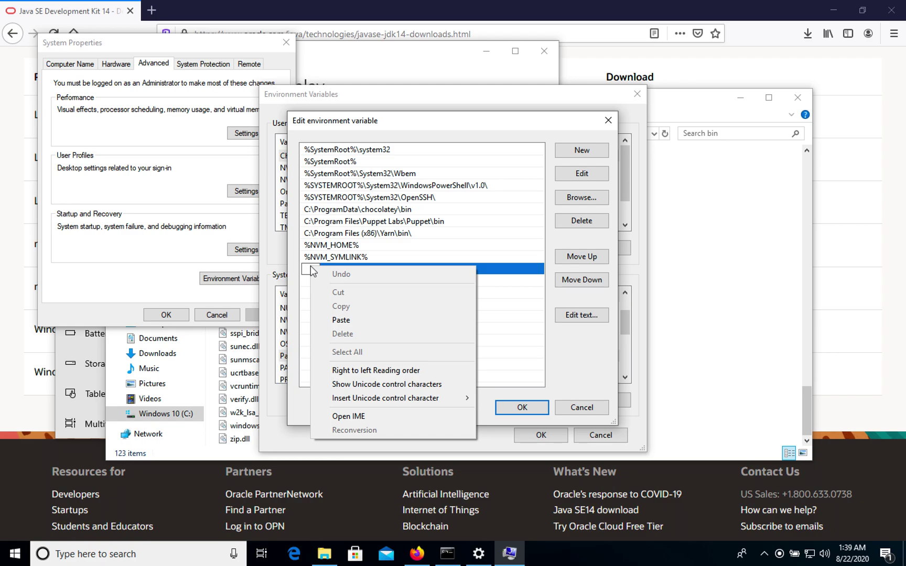
left_click(353, 320)
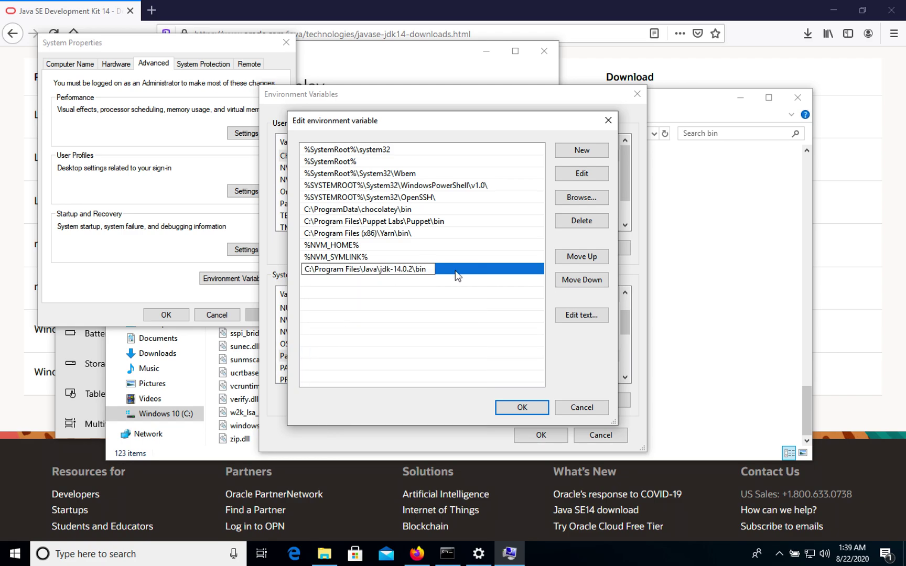
left_click(523, 408)
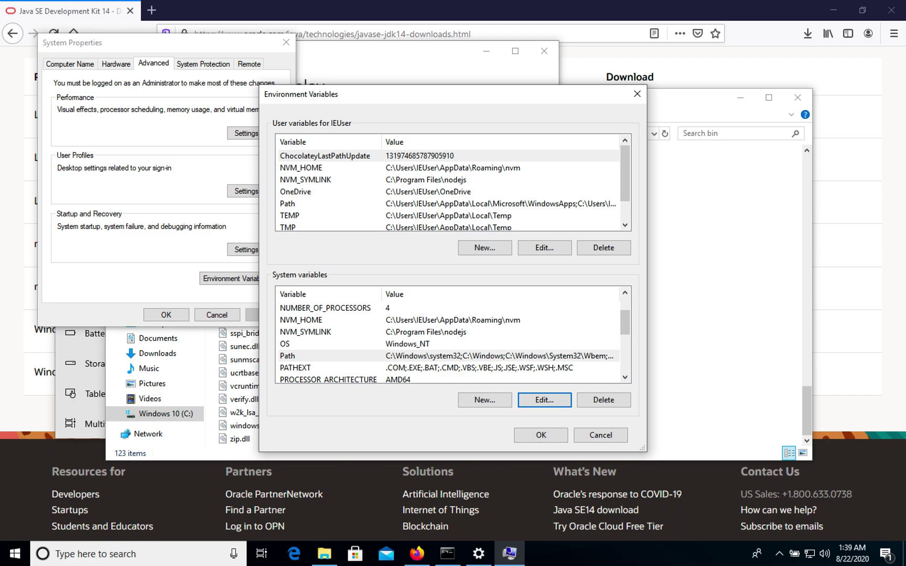
left_click(481, 405)
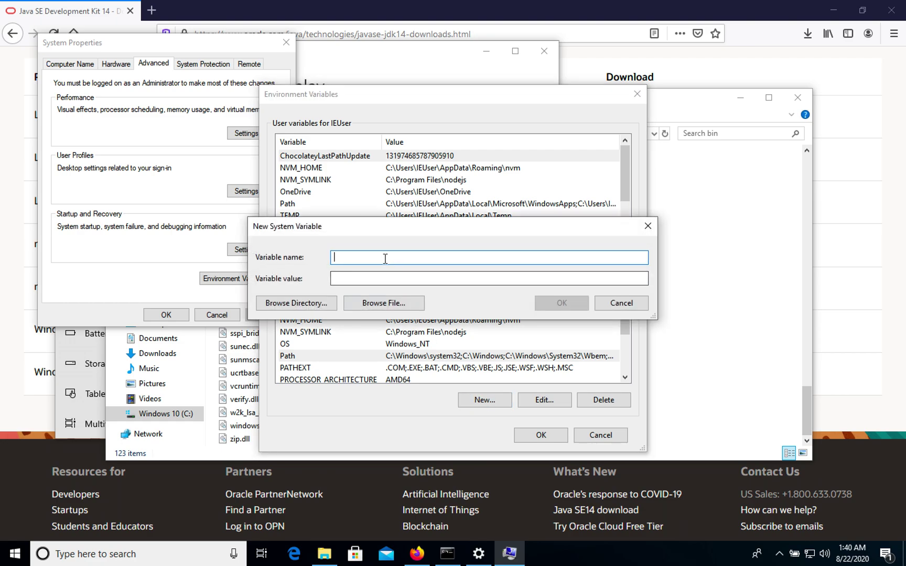
- Name the variable JAVA_HOME with value C:\Program Files\Java\jdk-14.0.2\ (the bin path minus 'bin')
type("JAVA_HOME")
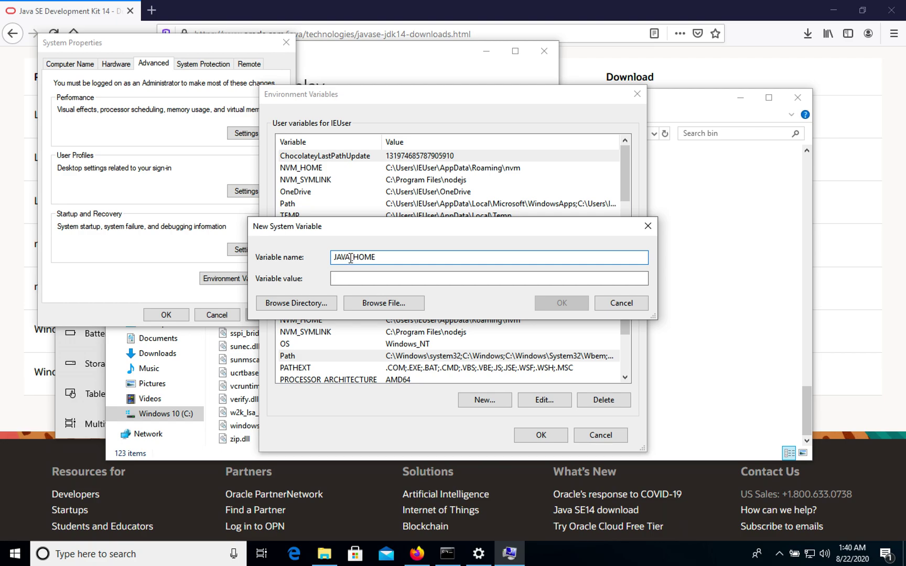
left_click(371, 277)
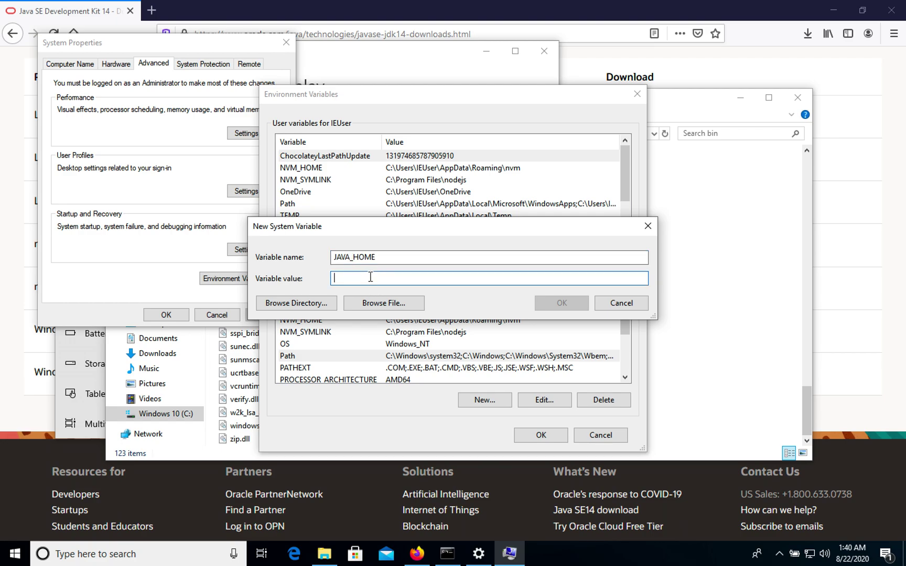
right_click(370, 277)
left_click(400, 327)
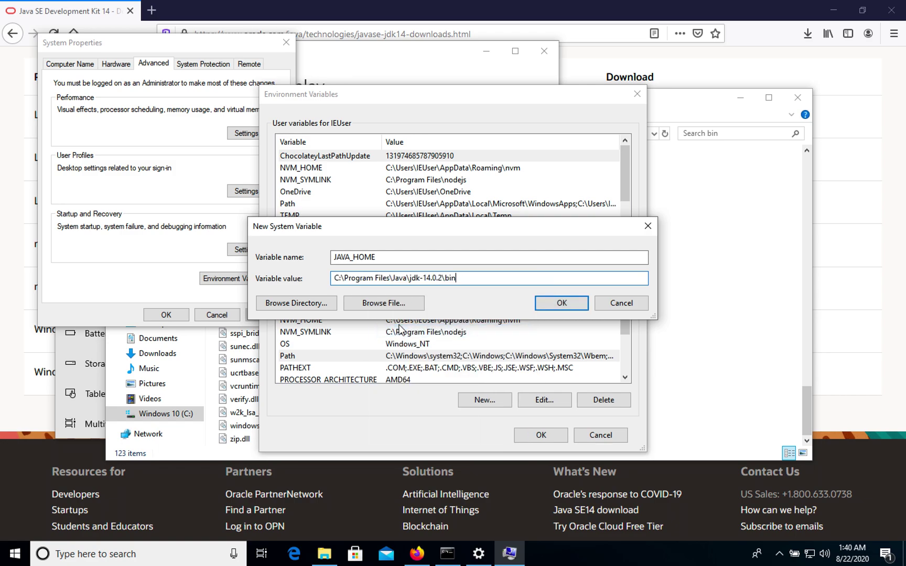
key("BackSpace")
key("BackSpace")
key("BackSpace")
left_click(562, 304)
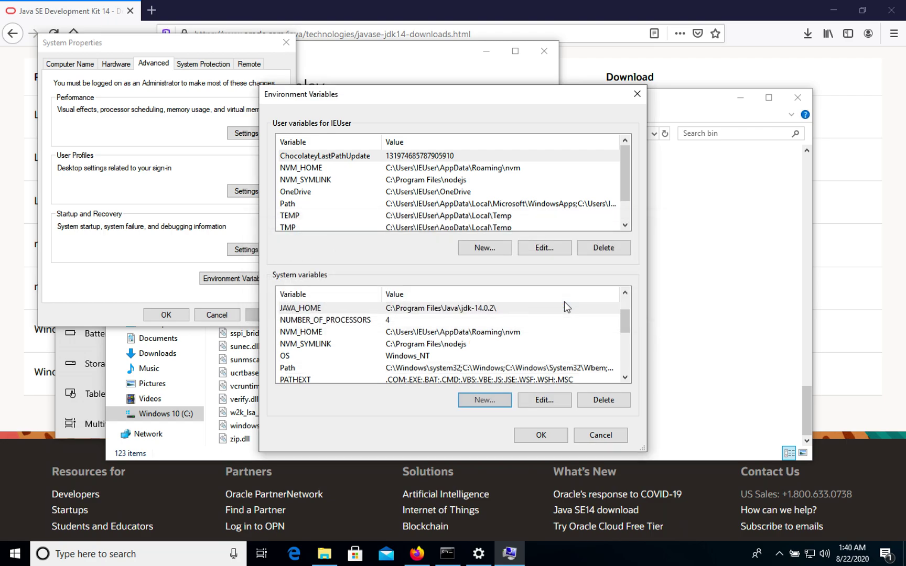
- Save Environment Variables, then close System Properties, the bin folder, Settings and the old Command Prompt
left_click(540, 435)
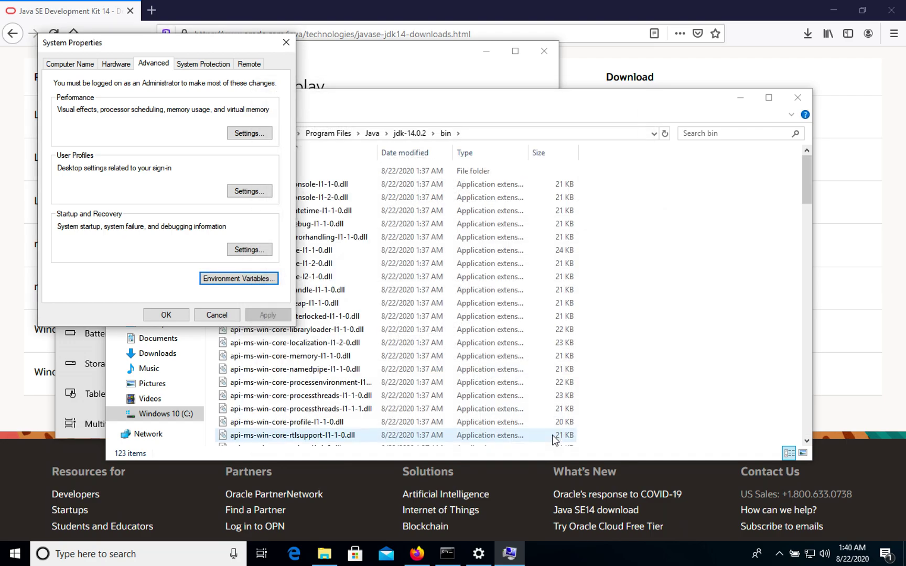
left_click(286, 43)
left_click(799, 98)
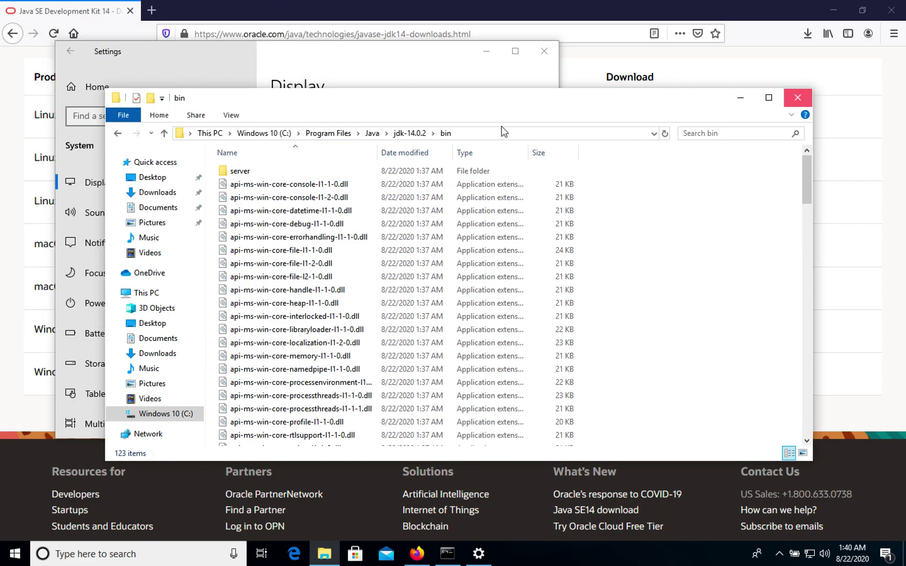
left_click(544, 51)
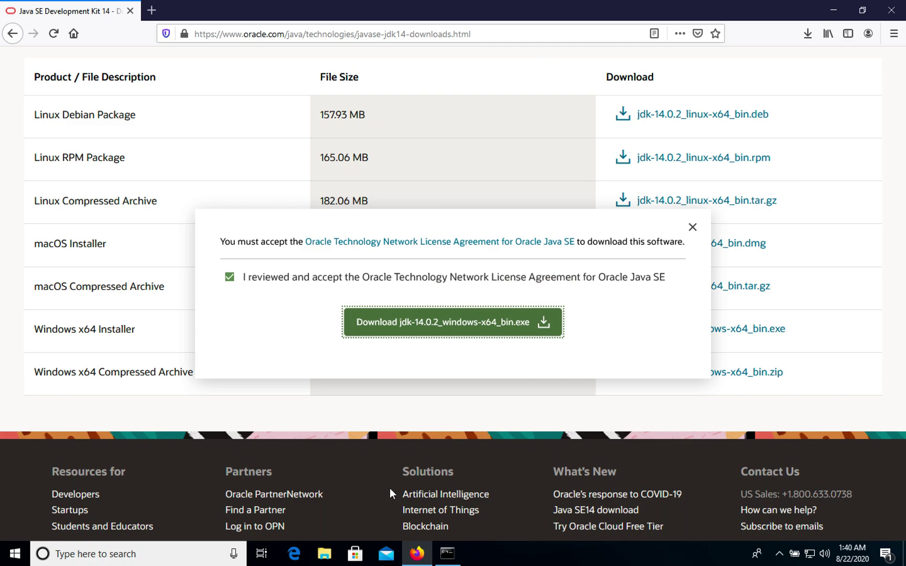
left_click(450, 560)
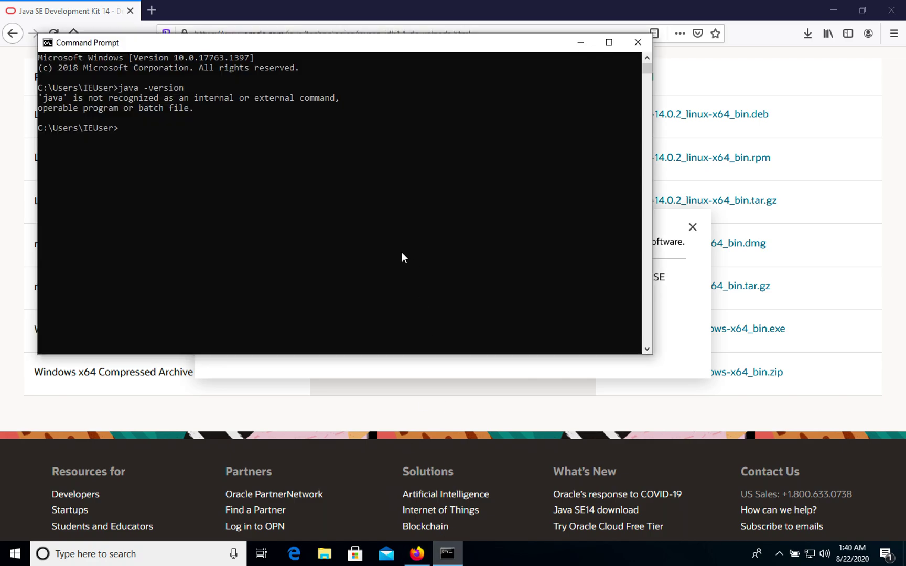
left_click(638, 44)
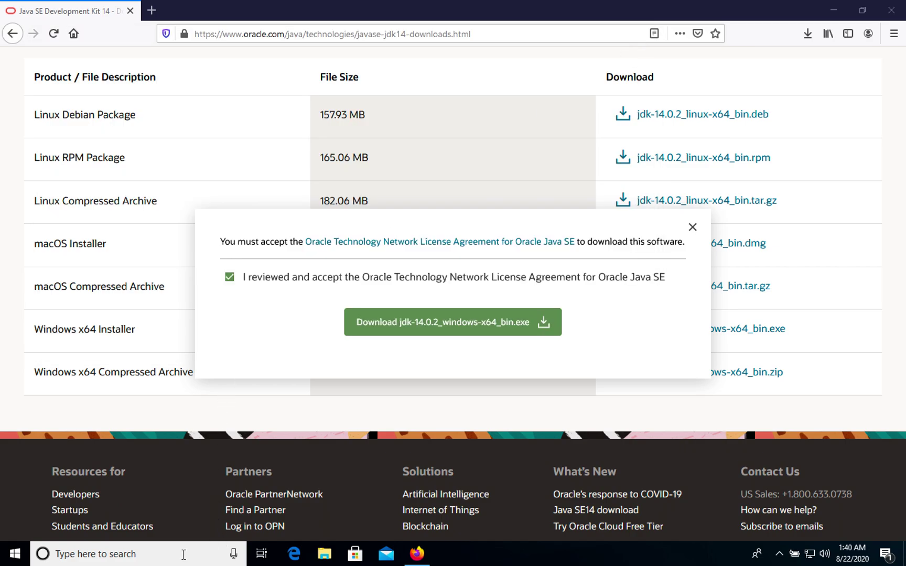
- In a new Command Prompt, run java -version and javac -version, both reporting 14.0.2
left_click(147, 555)
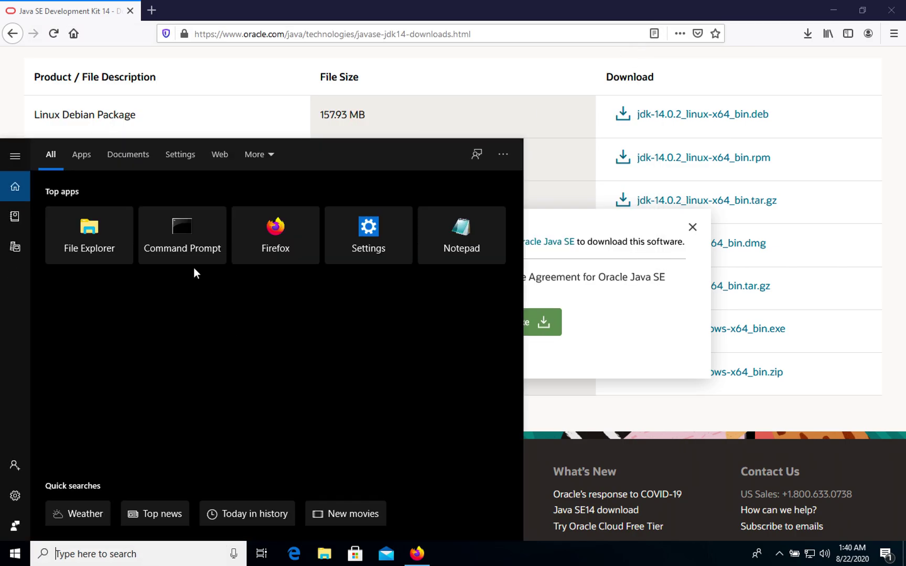
left_click(184, 247)
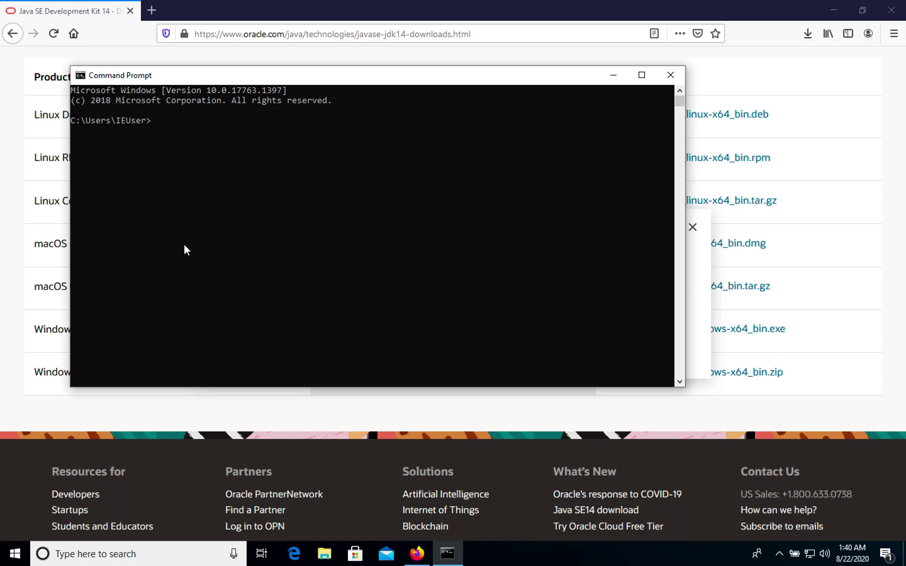
type("java -version")
key("Return")
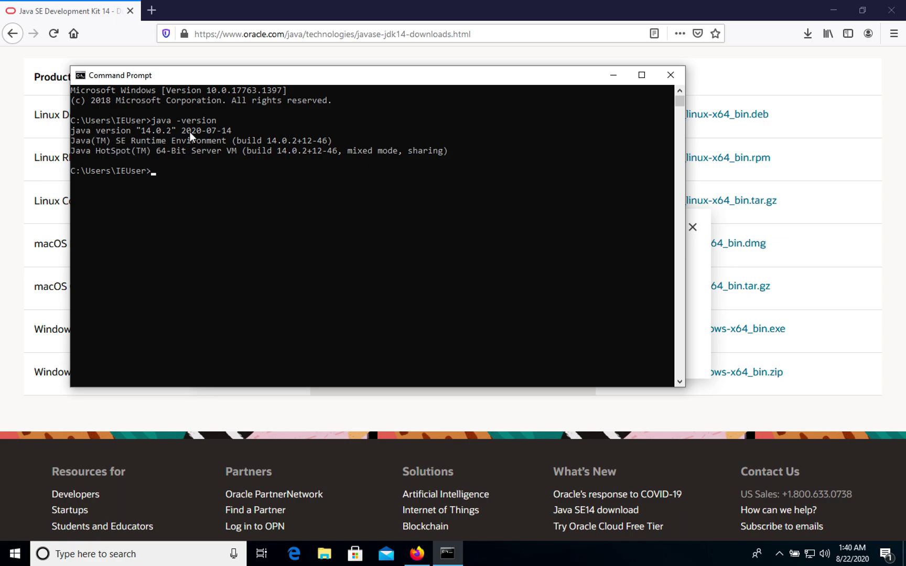
type("javac -version")
key("Return")
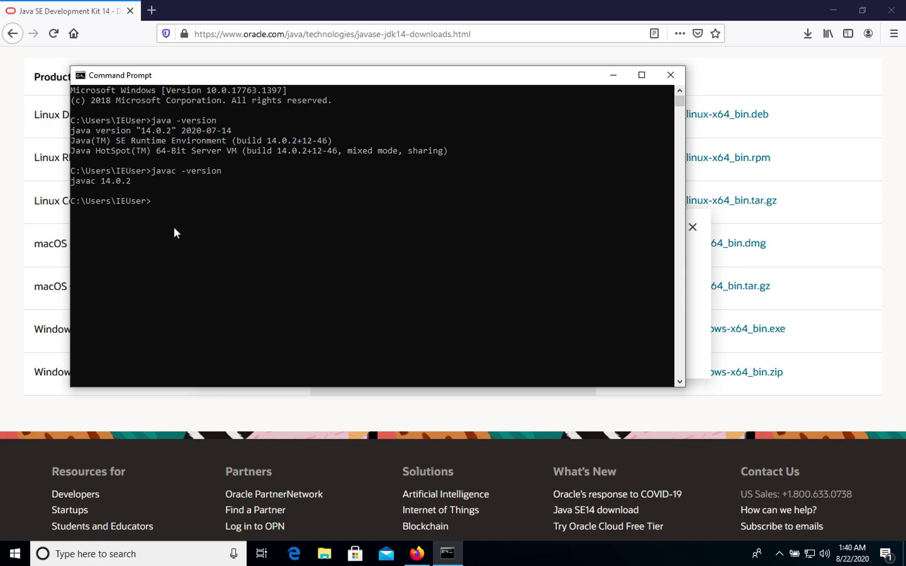